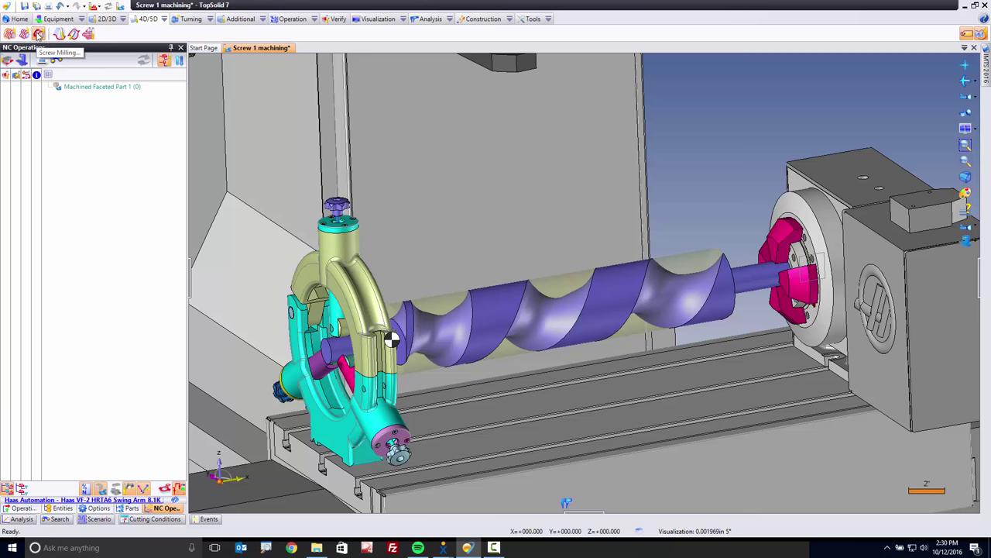
- Start a Screw Milling operation and assign the T1 slot mill with 0.75 in diameter as its tool
click(38, 34)
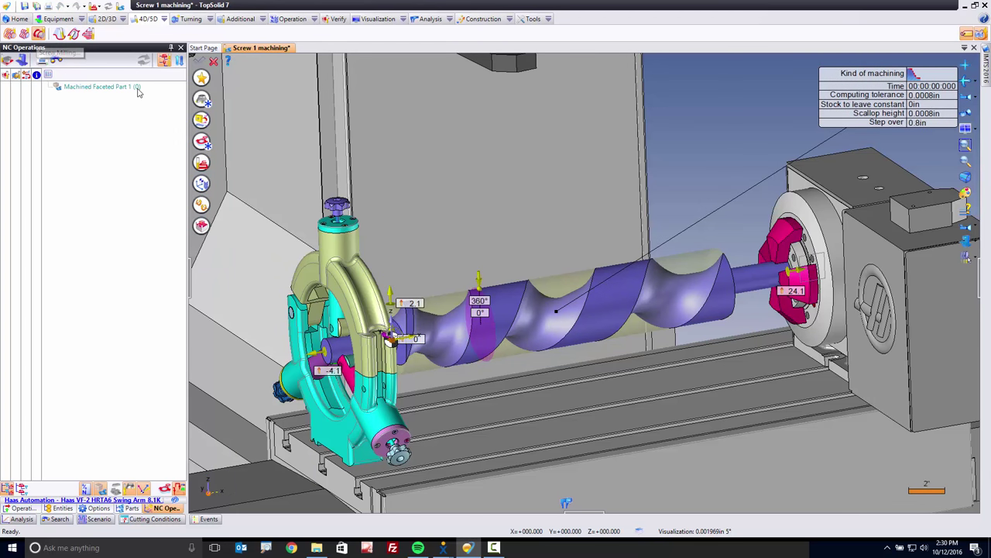
click(201, 100)
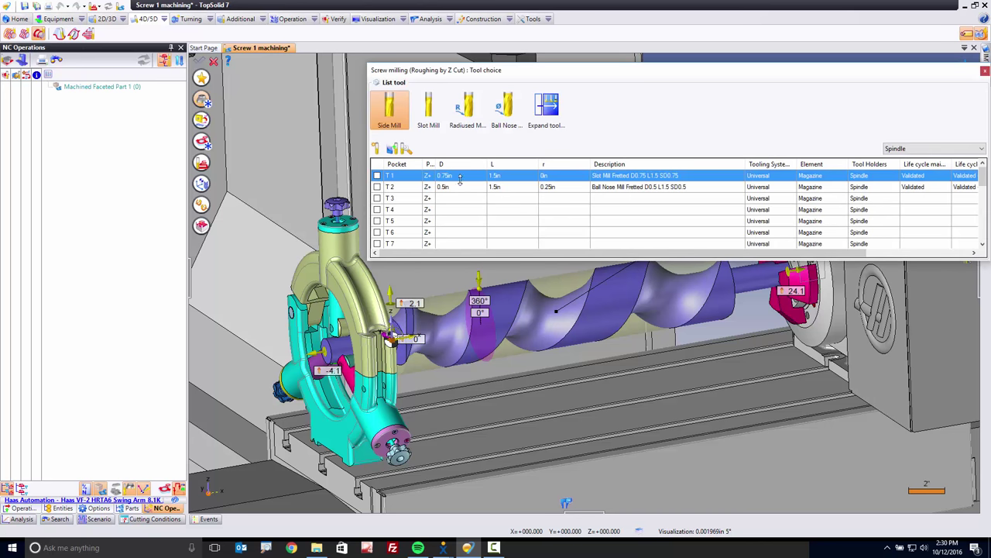
mouse_move(381, 181)
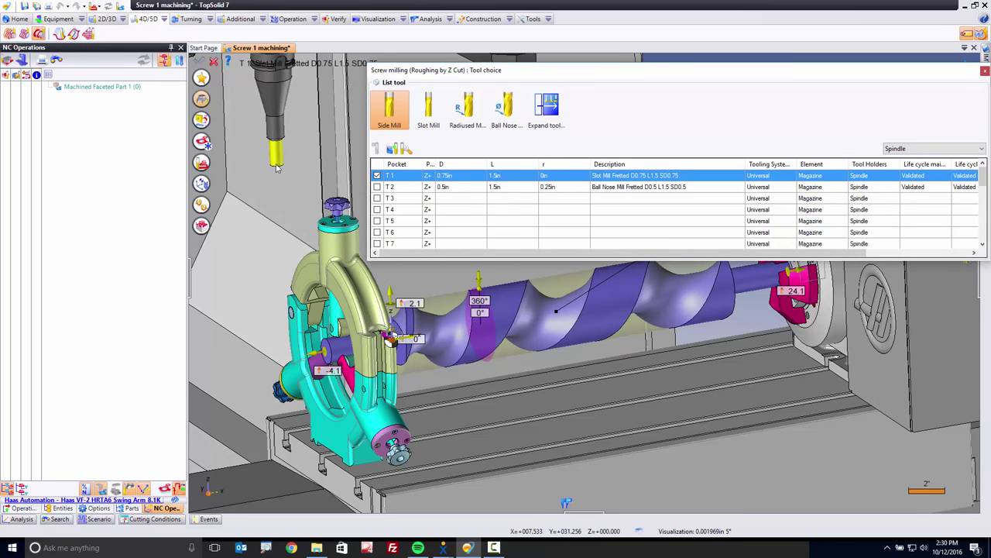
click(207, 103)
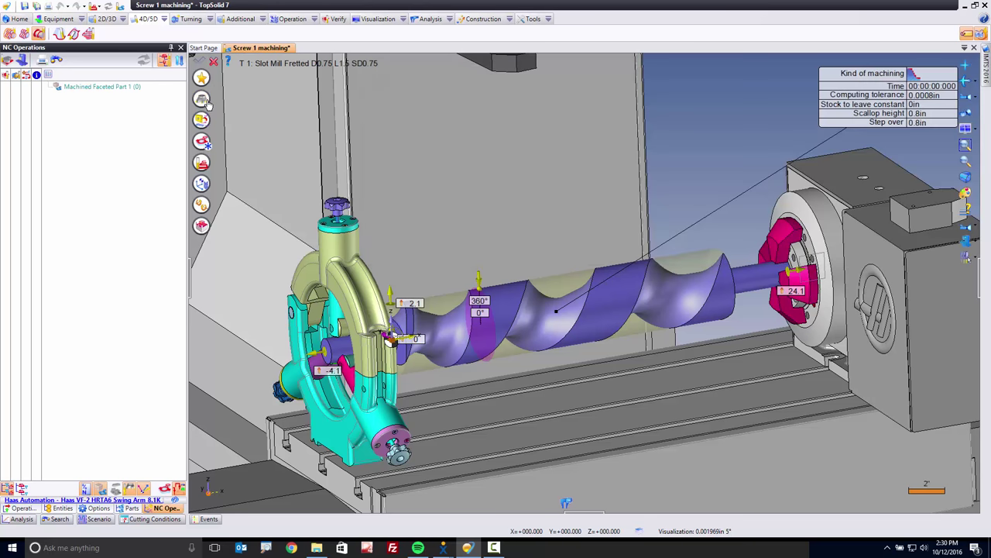
- Define the milling geometry with the screw flute's two helical edges as the first and second curves
click(205, 144)
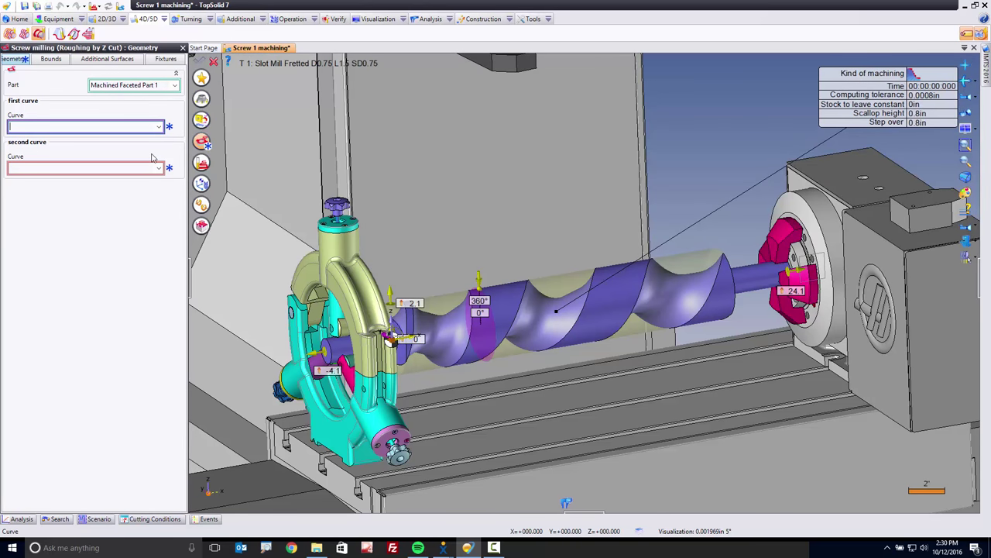
scroll(256, 211, up, 1)
scroll(254, 208, up, 4)
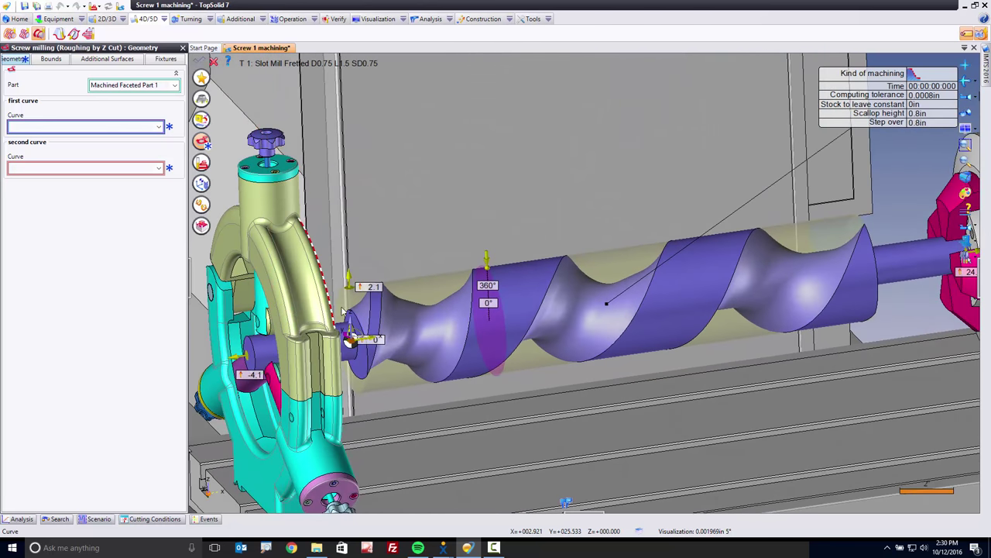
click(382, 317)
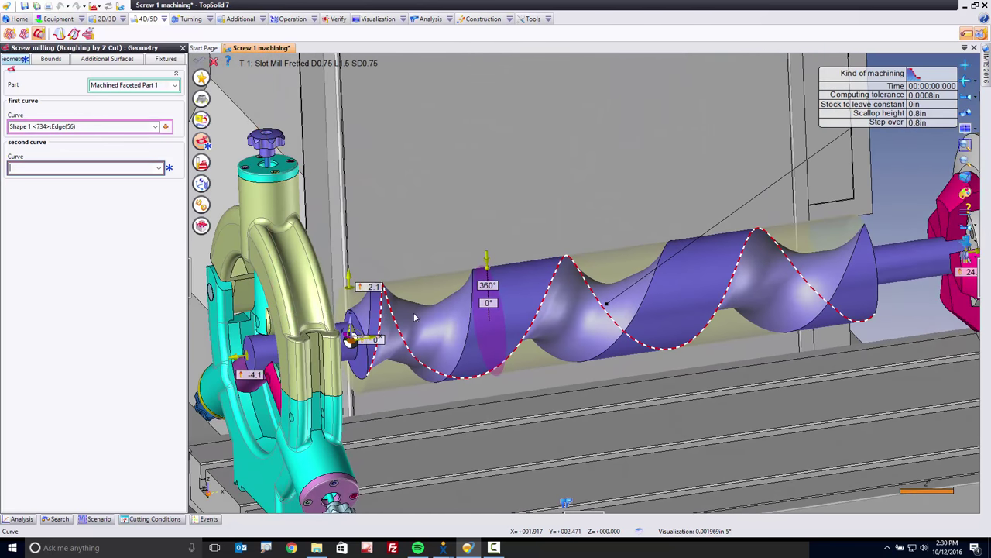
click(470, 326)
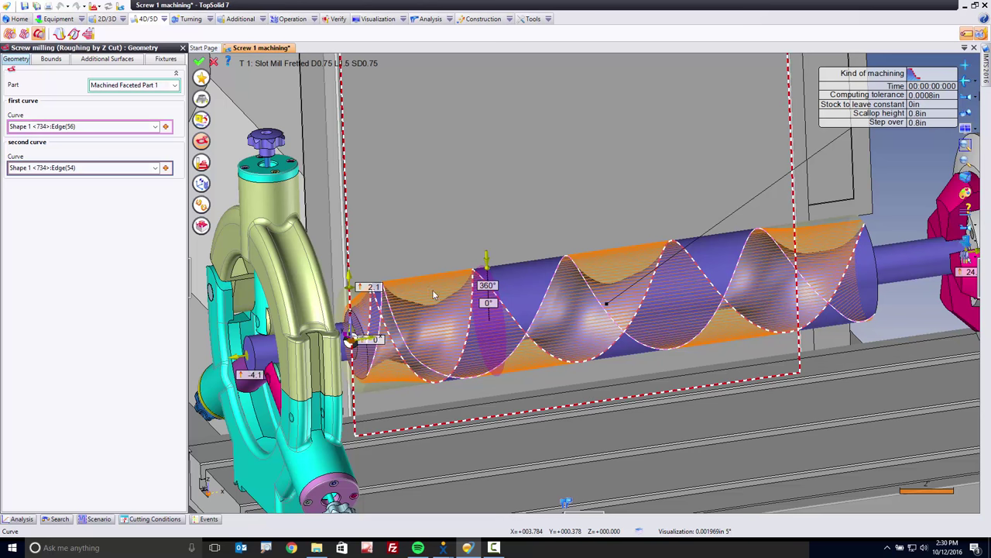
- Set the roughing stock to leave to 0.02 in, Z step over to 0.125 in and step over to 0.3 in
click(202, 162)
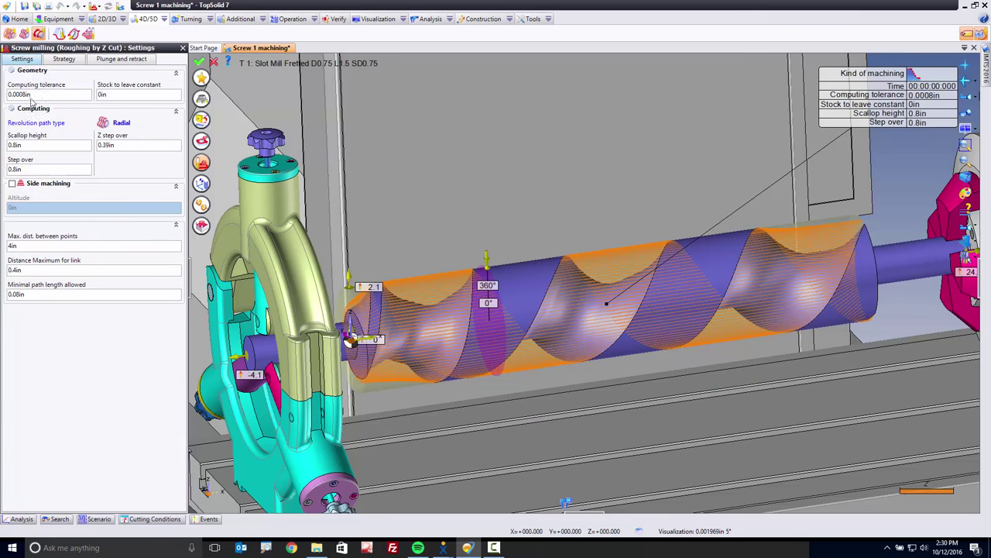
click(123, 96)
text(.02)
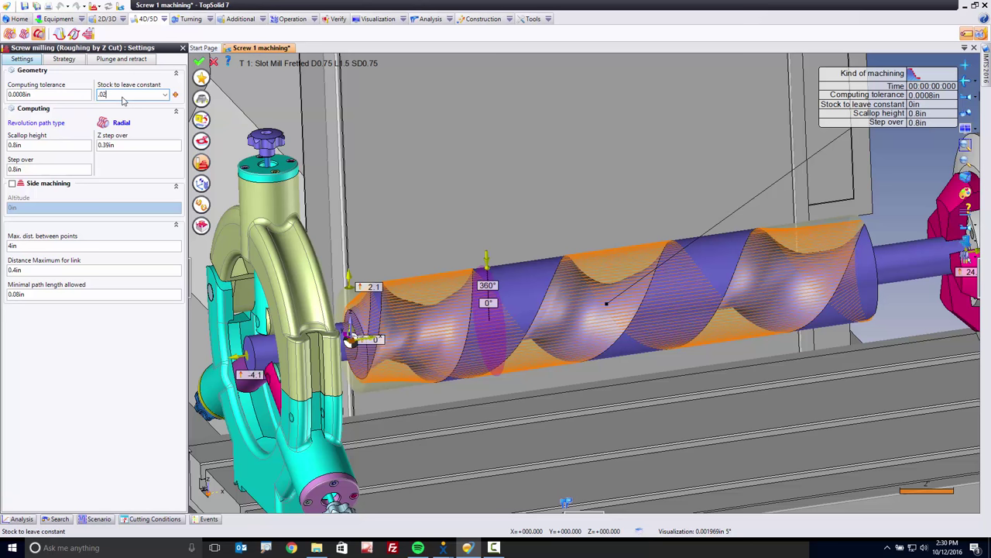
key(Return)
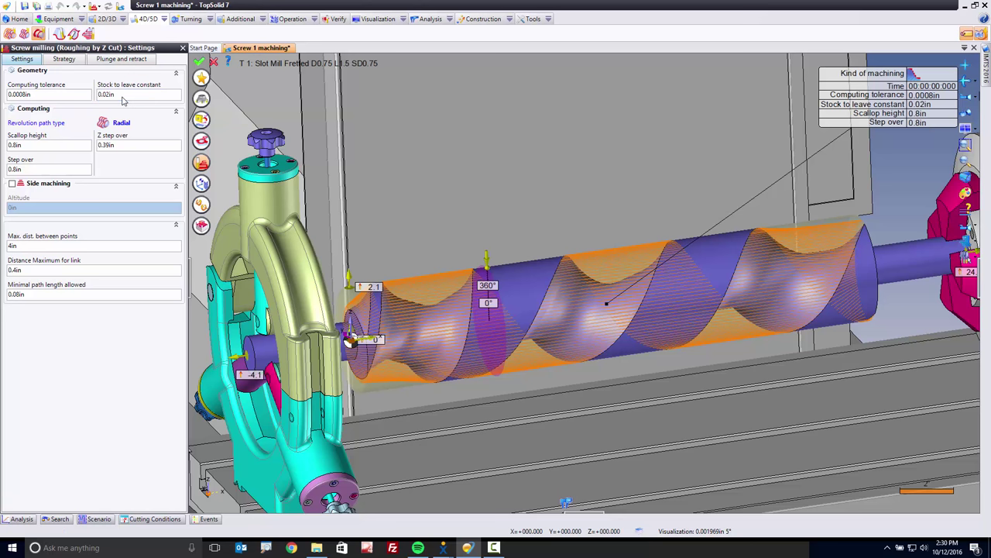
click(117, 146)
text(.125)
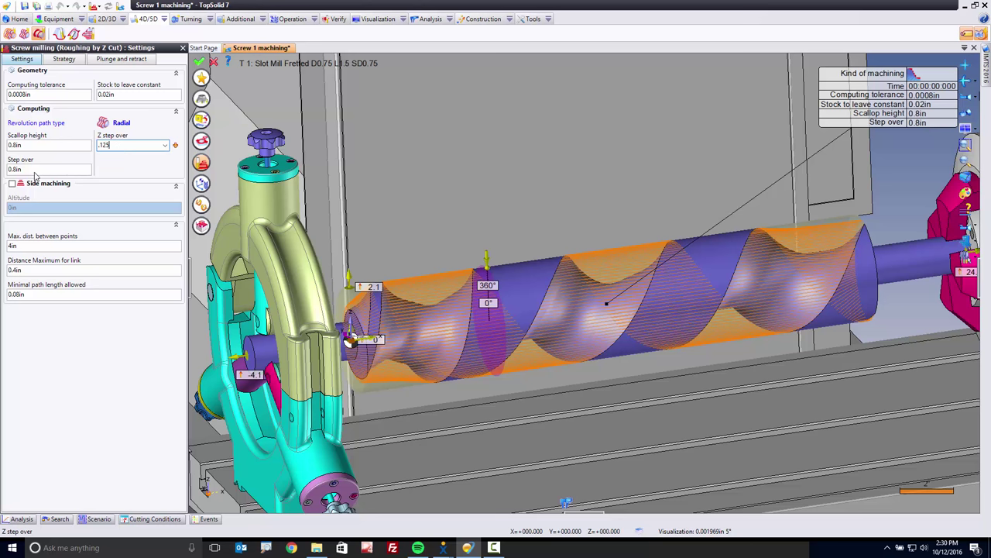
click(31, 170)
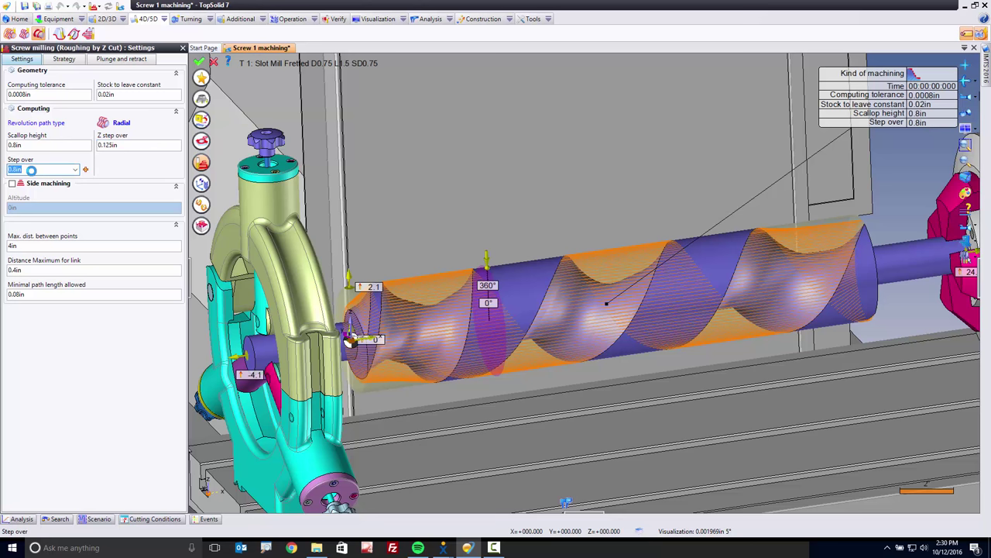
text(.3)
key(Tab)
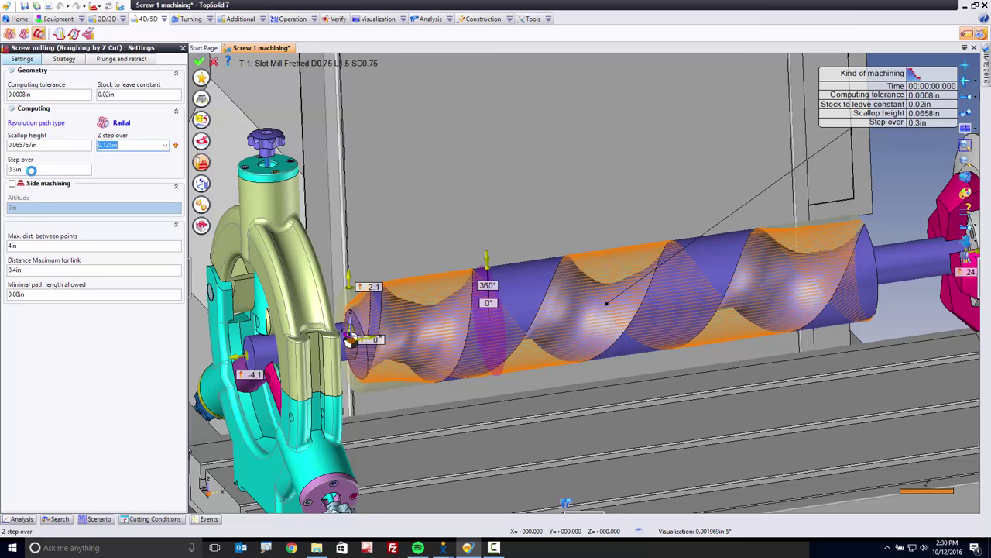
key(shift+Tab)
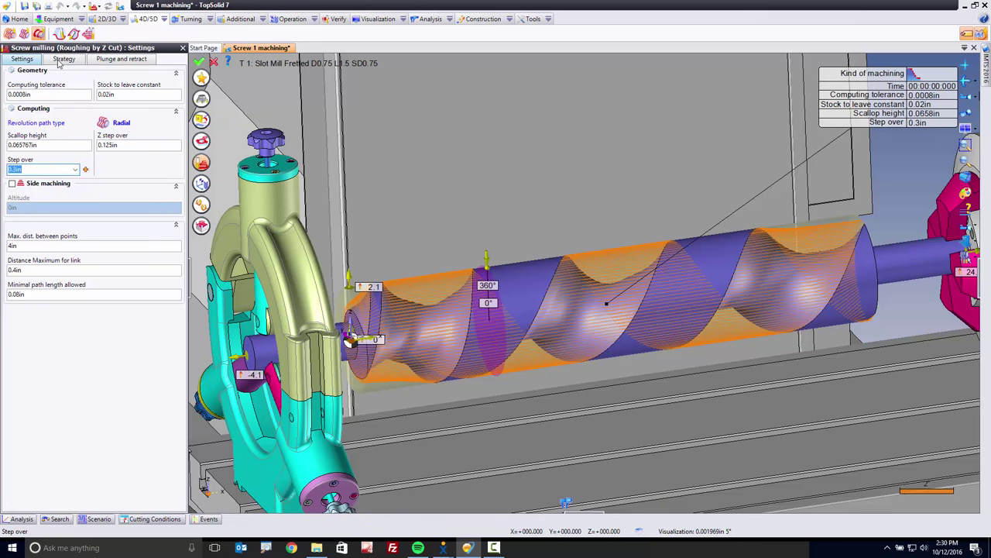
- Set the strategy's displaced machining type to Alternated displace and validate the screw milling operation
click(67, 61)
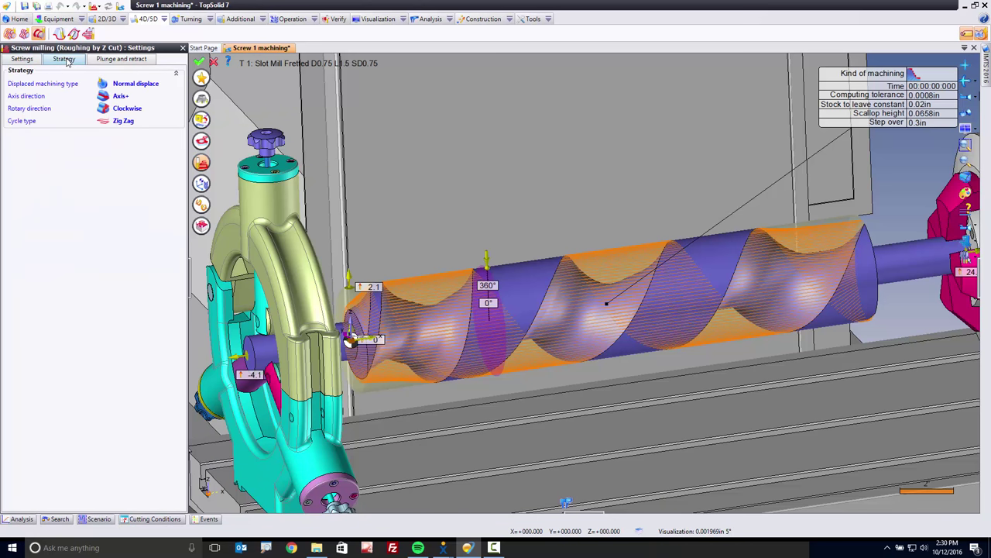
click(126, 85)
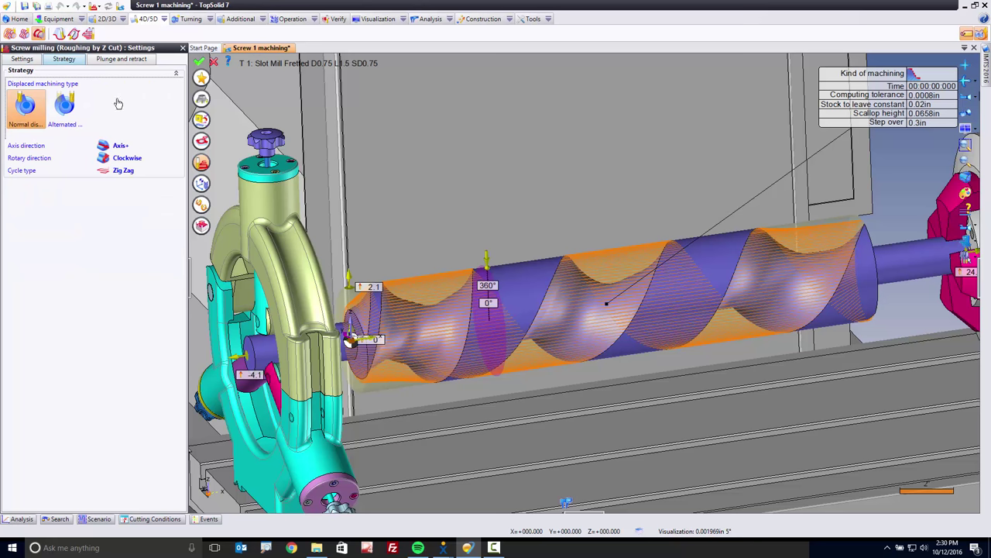
click(68, 112)
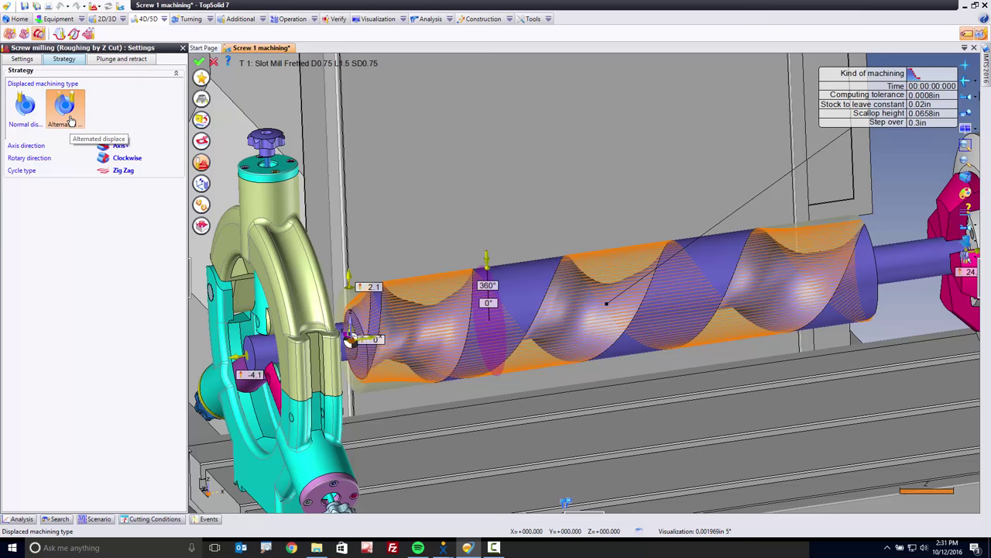
click(69, 117)
click(200, 61)
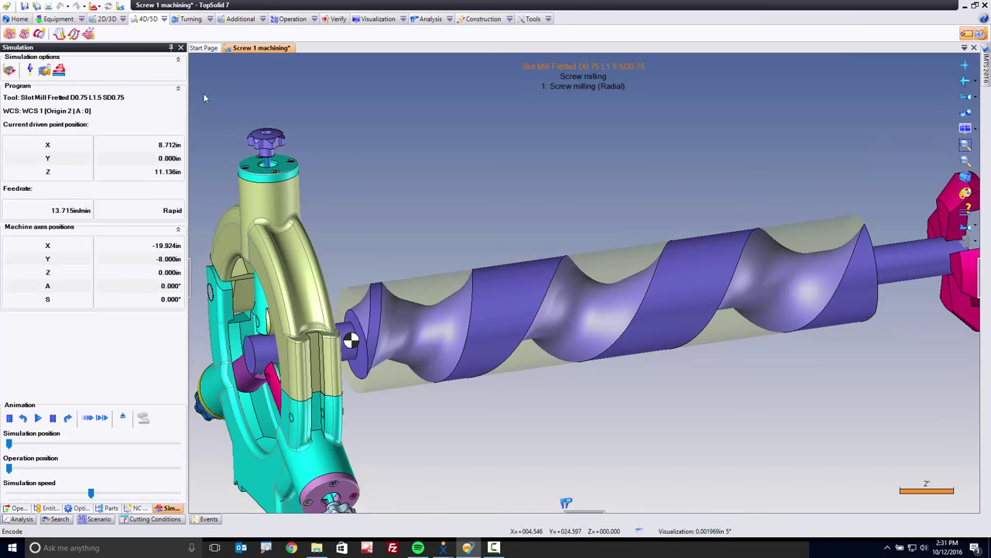
- Watch the screw milling simulation with the full machine displayed, focusing on the tool at the screw, and exit it
click(26, 72)
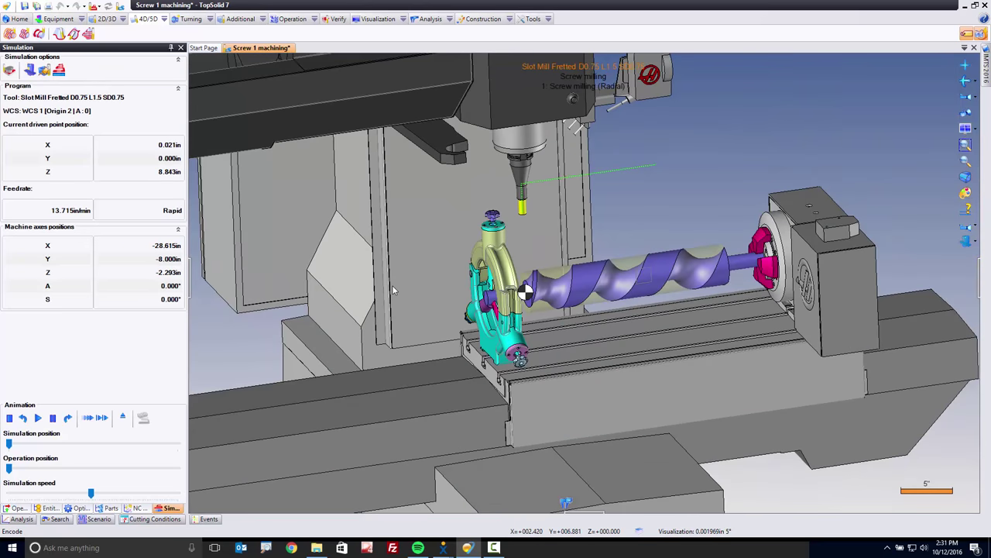
scroll(594, 228, up, 3)
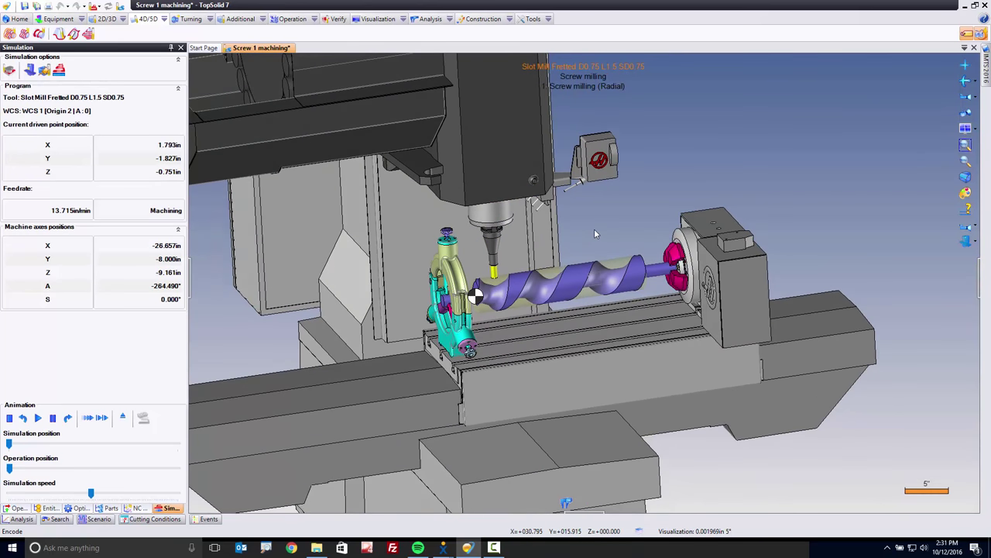
scroll(595, 232, up, 5)
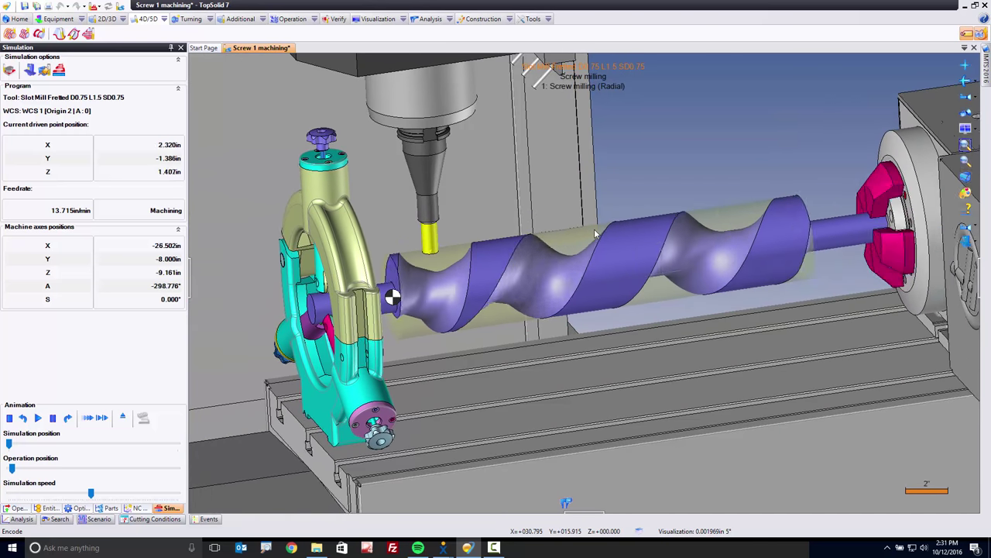
key(Escape)
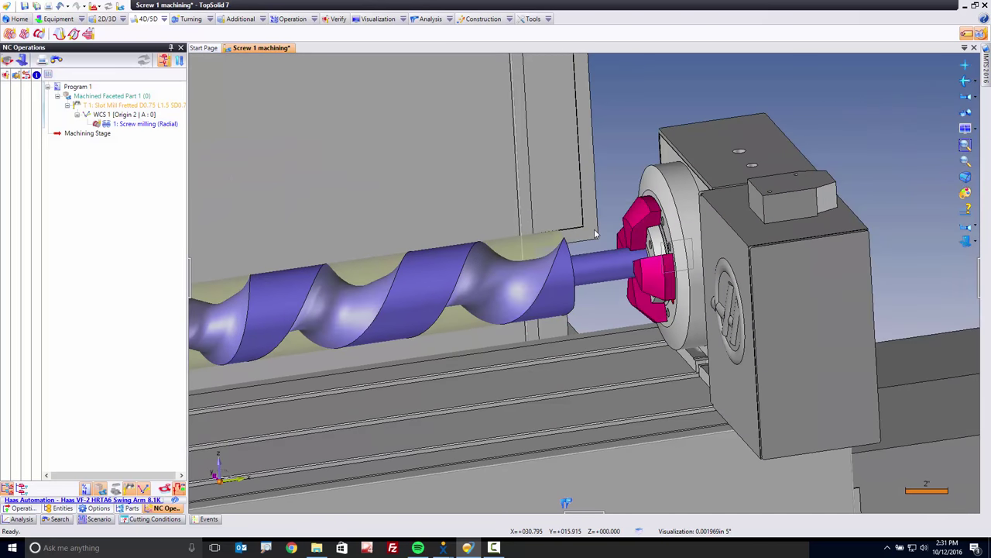
- Display the radial screw milling toolpath and examine its passes along the flutes up close and overall
click(526, 195)
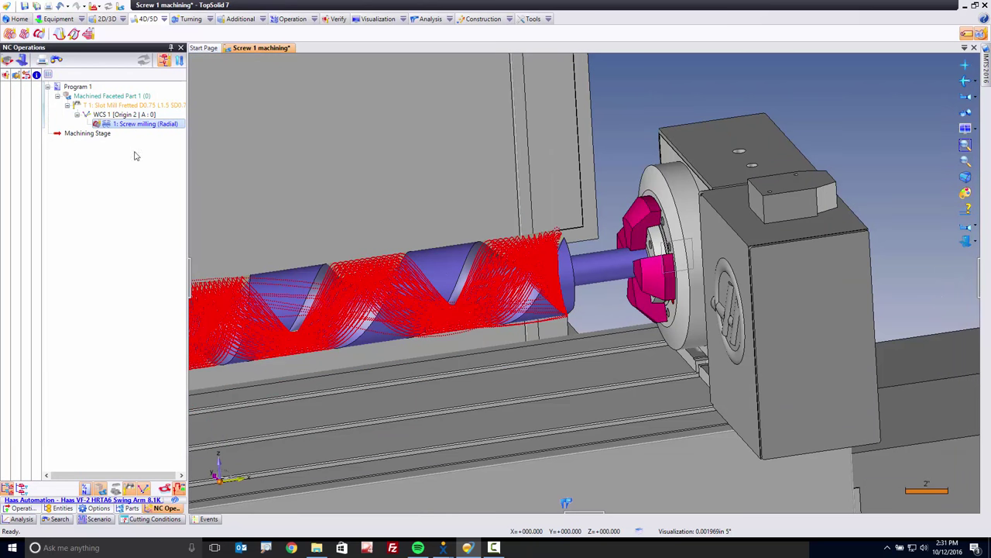
click(647, 95)
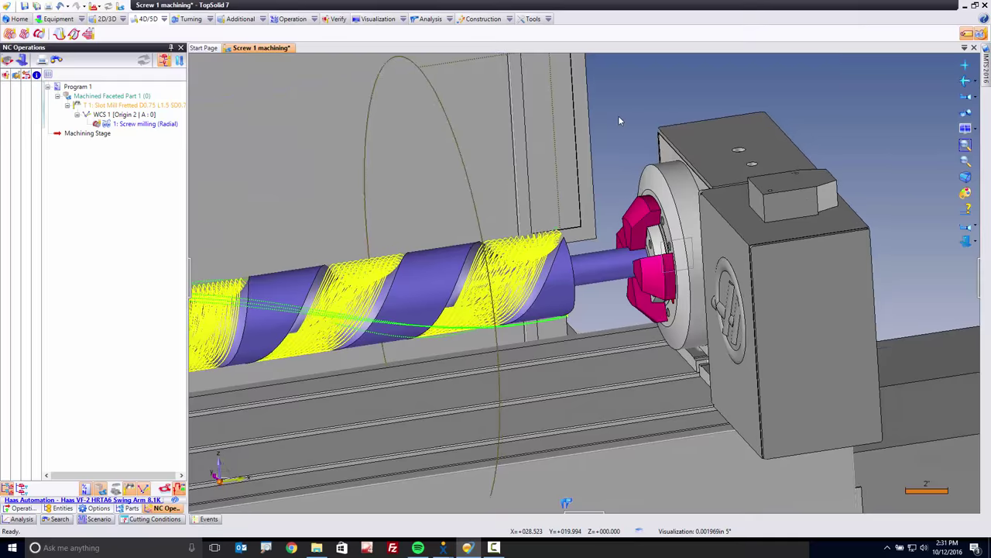
scroll(618, 117, up, 3)
scroll(618, 120, up, 2)
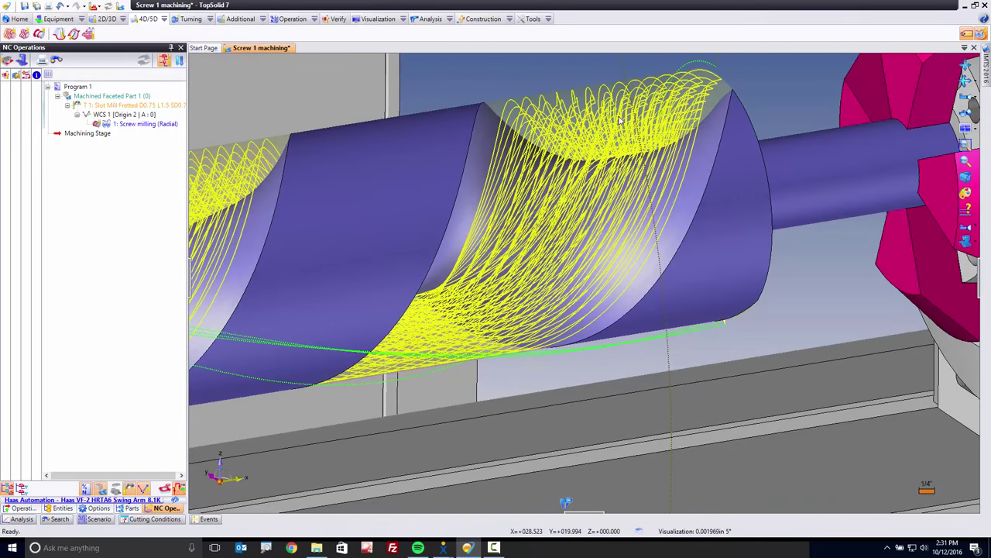
scroll(618, 117, down, 5)
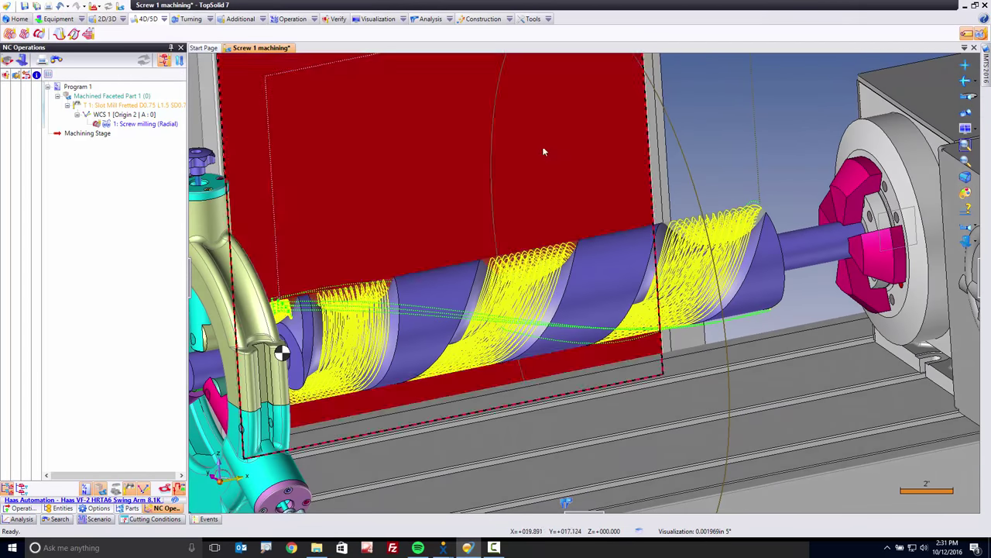
click(139, 124)
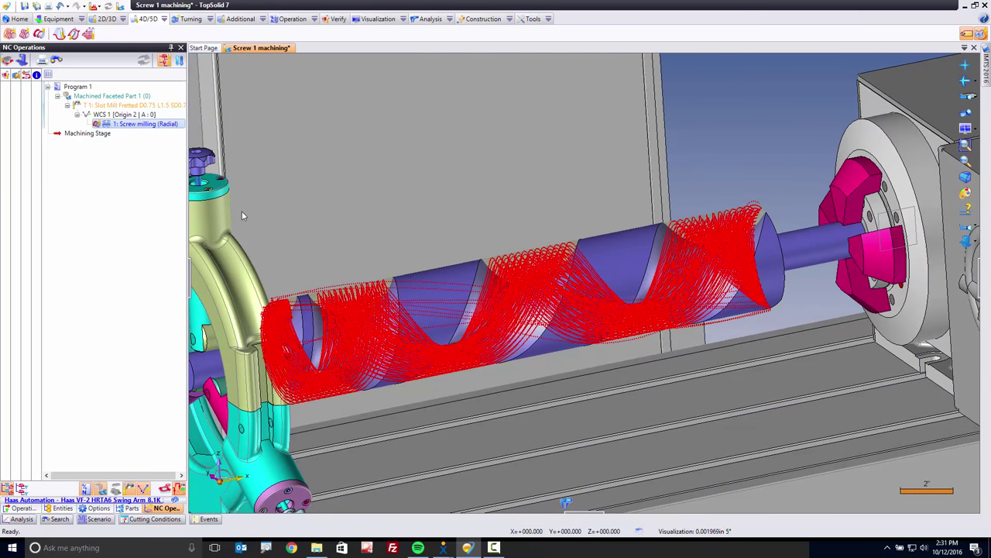
scroll(755, 147, down, 4)
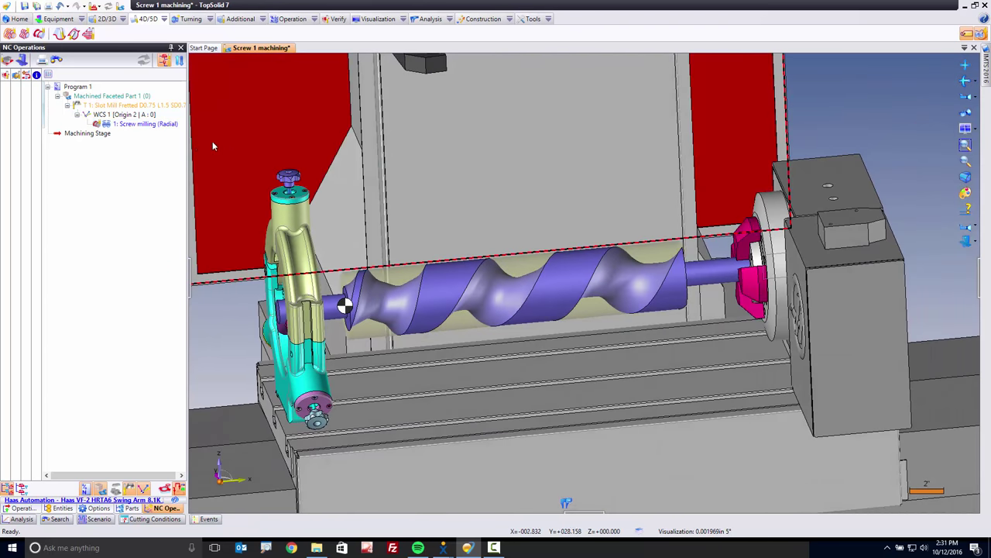
- Duplicate the radial screw milling operation and change the copy's kind of machining to Finishing
click(140, 125)
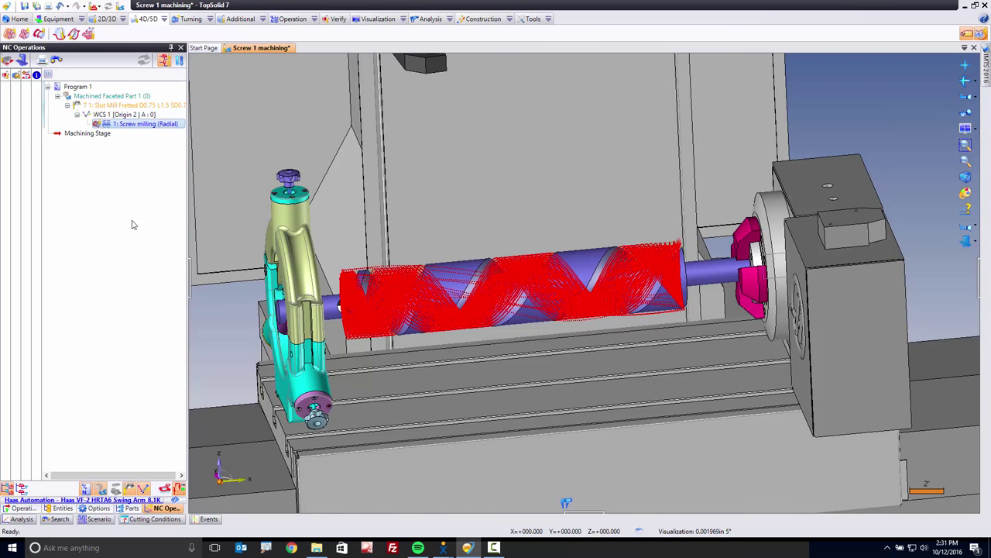
click(152, 136)
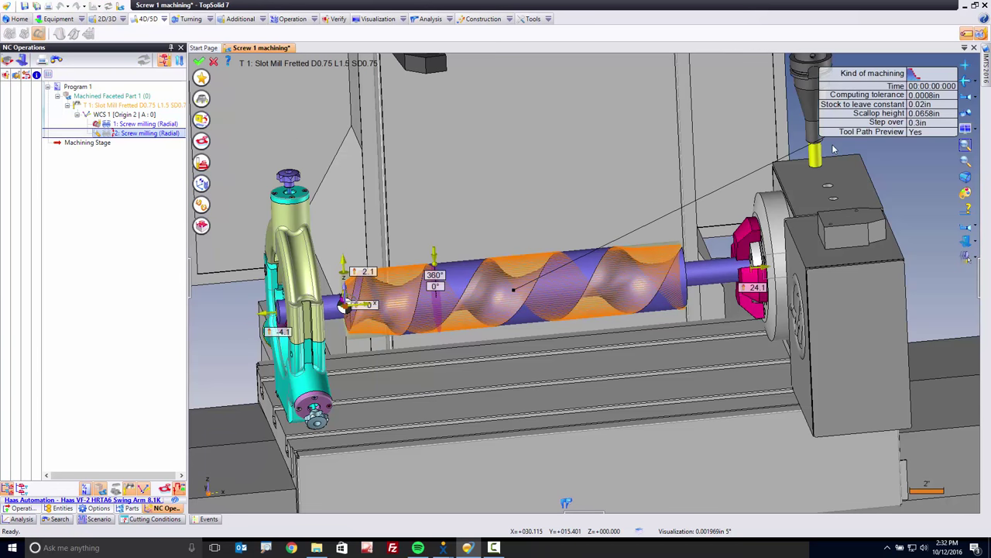
click(913, 74)
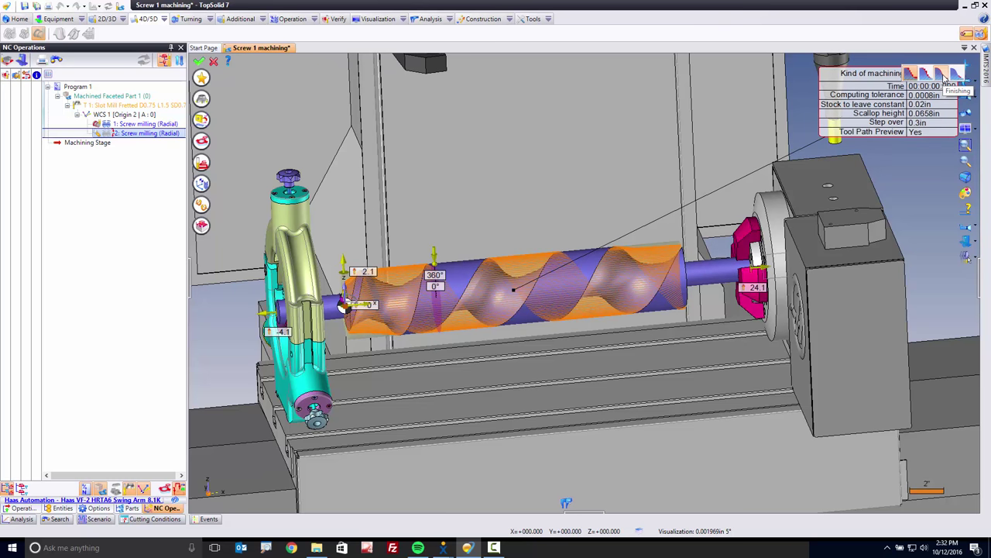
click(944, 78)
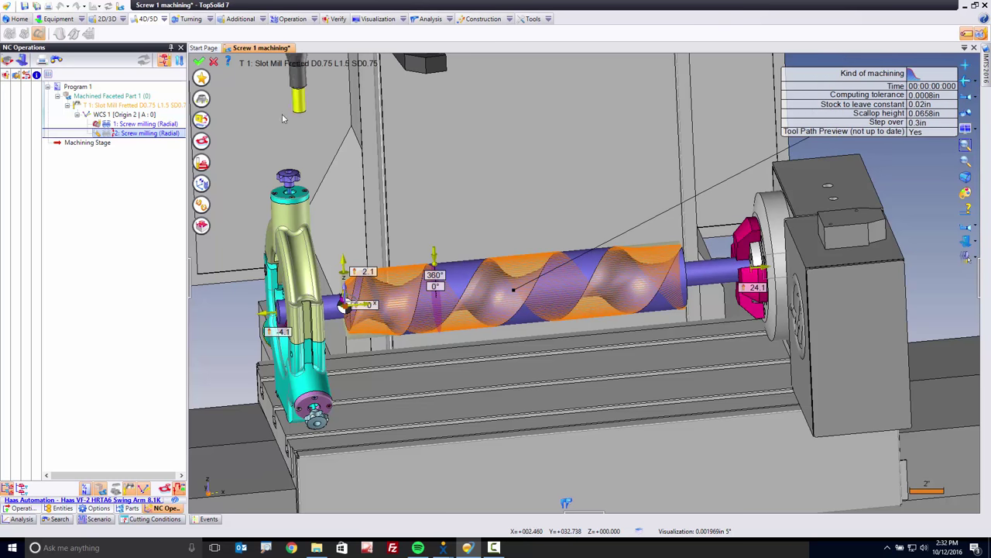
- Assign the T2 ball nose mill with 0.5 in diameter to the finishing screw milling operation
click(202, 100)
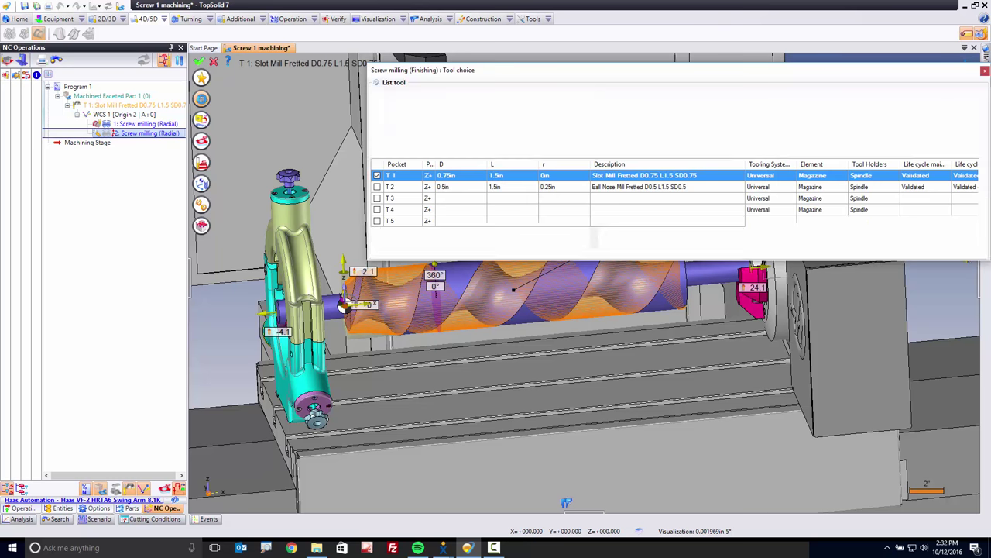
click(377, 188)
click(525, 293)
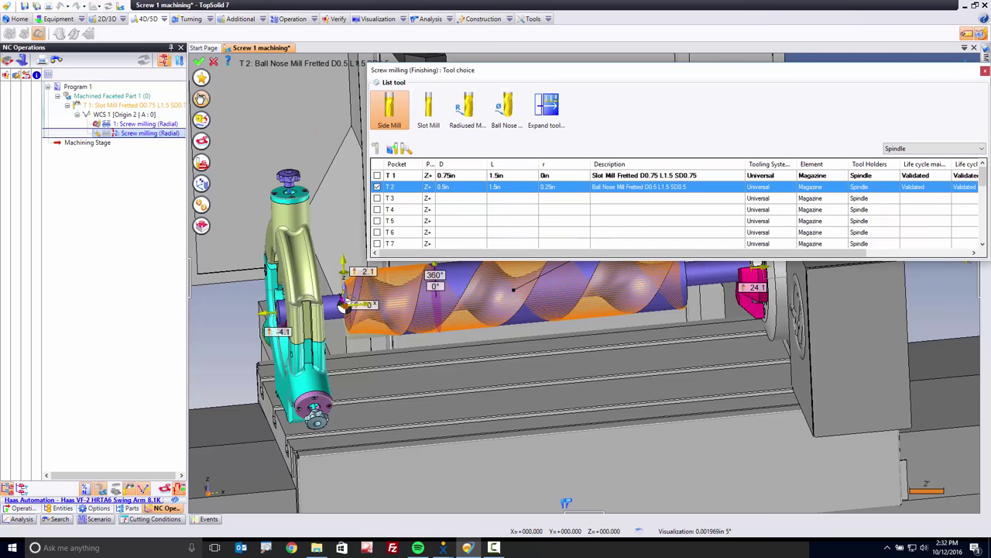
- Set the finishing screw milling operation's stock to leave to 0 in and step over to 0.05 in, and compute its toolpath
click(201, 99)
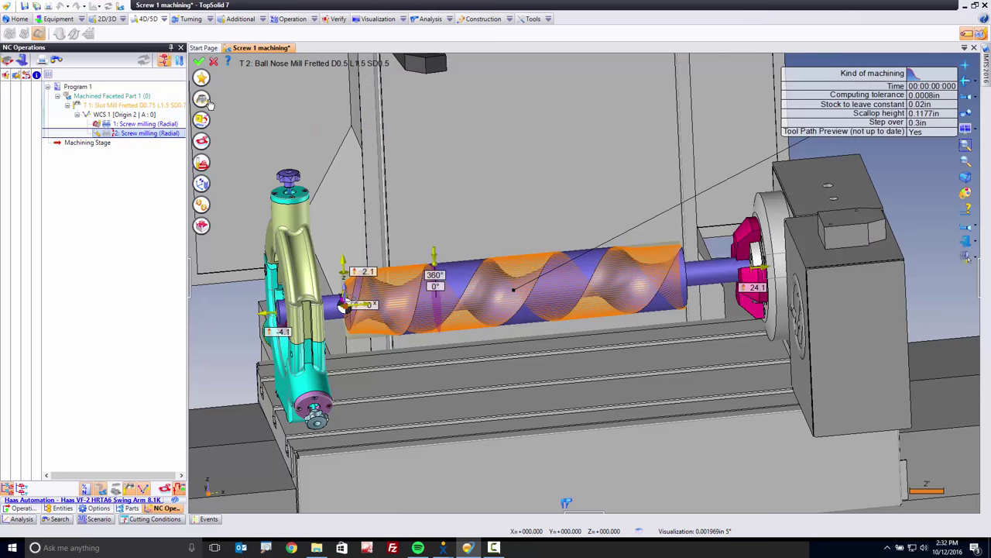
click(202, 162)
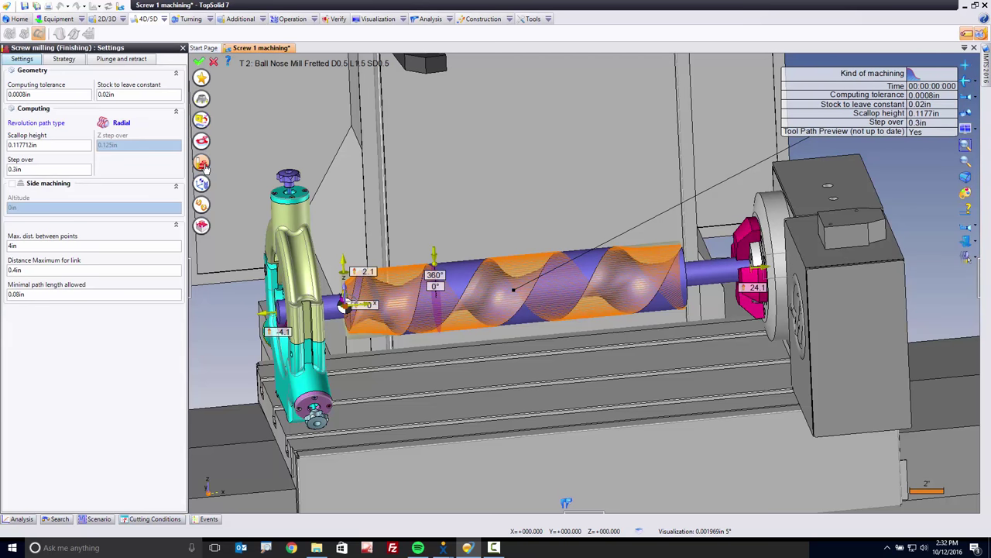
click(127, 93)
text(0)
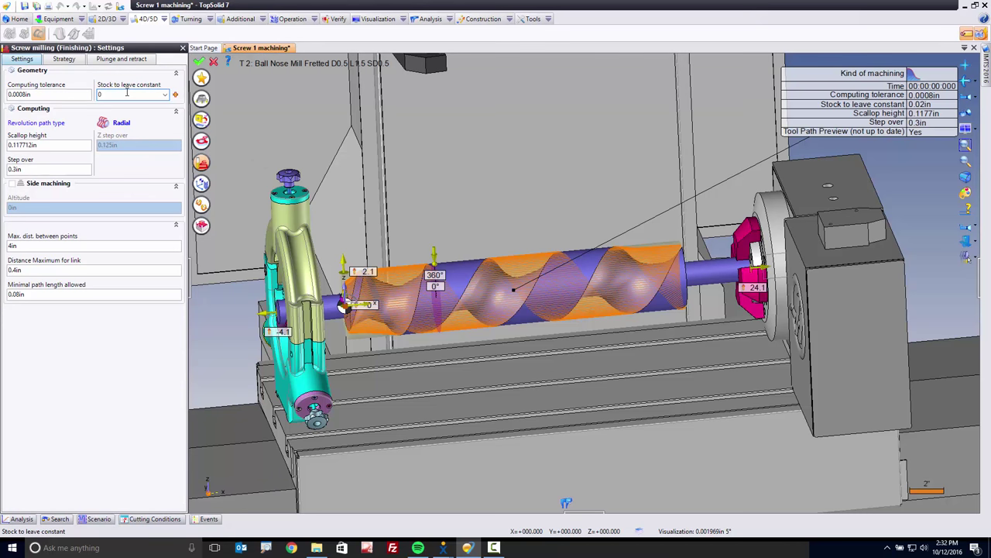
click(33, 170)
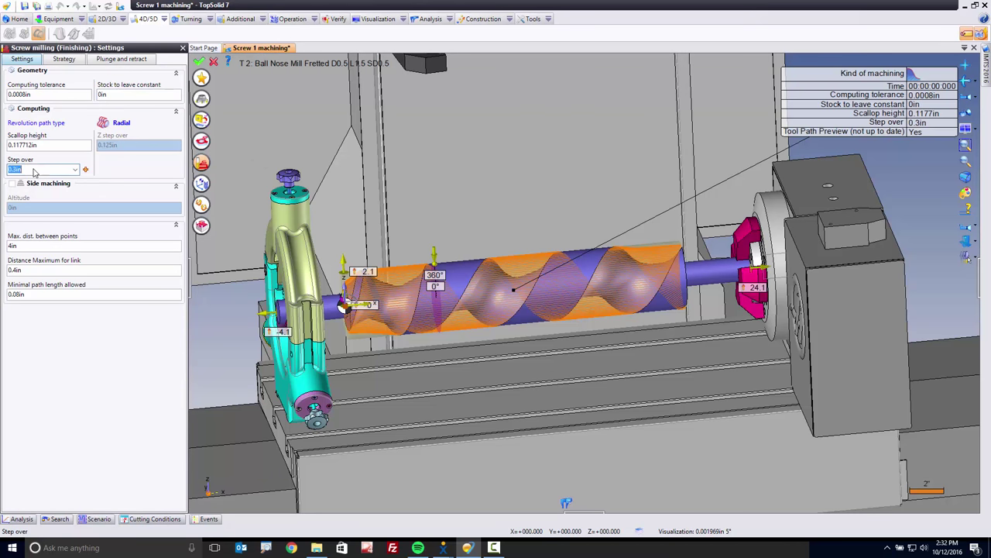
text(.05)
key(Return)
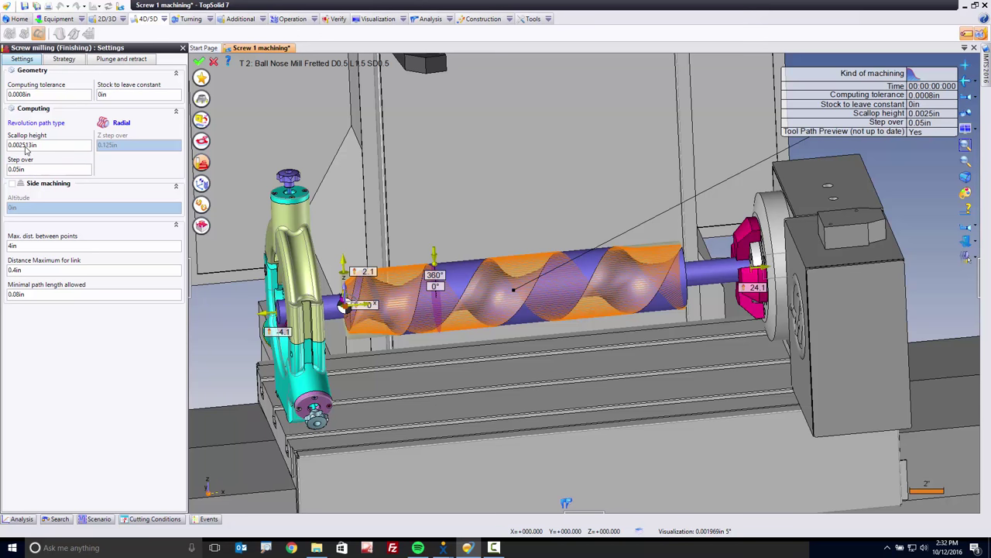
click(200, 62)
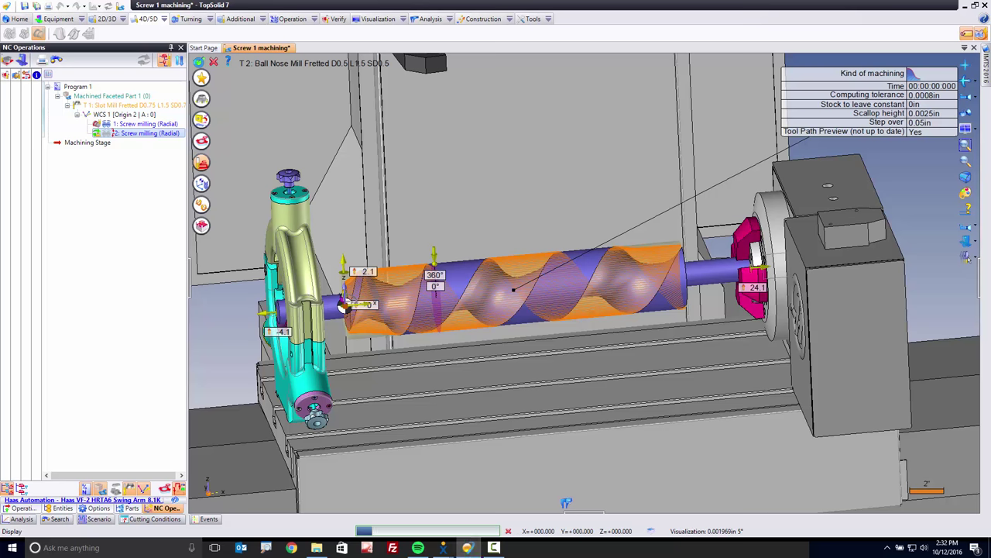
click(200, 62)
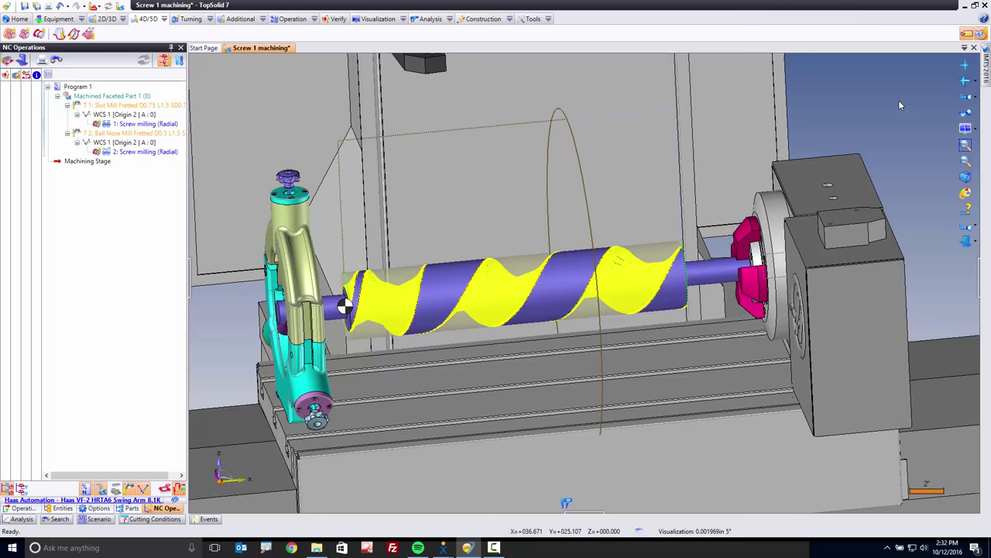
- Examine the finishing toolpath up close and watch its simulation with the ball nose mill along the screw's flute
scroll(898, 99, up, 5)
scroll(898, 100, up, 5)
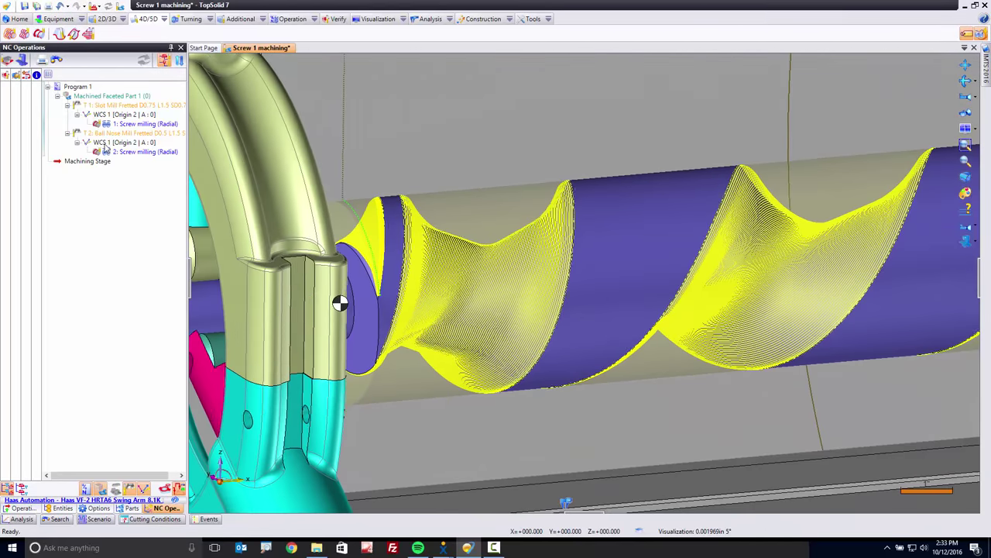
click(106, 151)
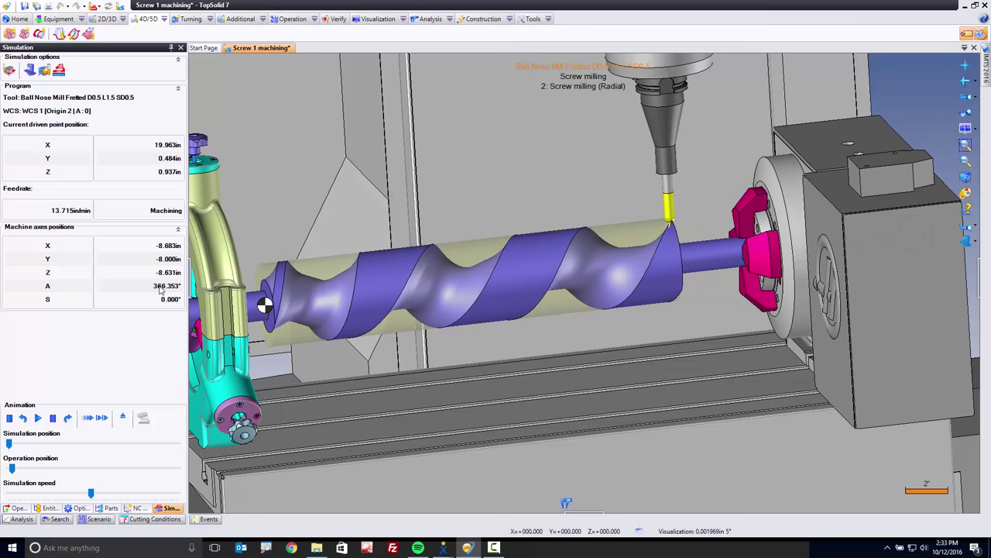
scroll(666, 217, up, 10)
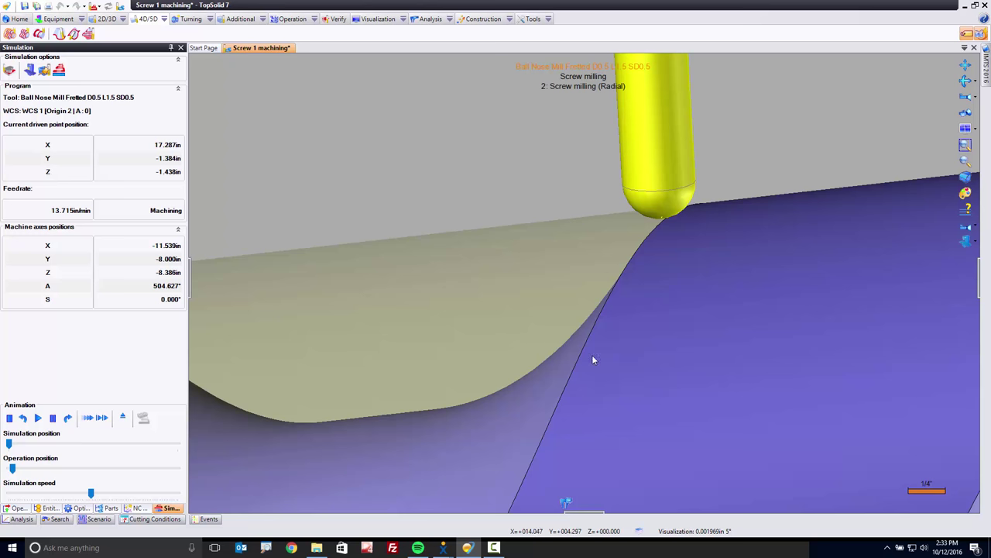
scroll(619, 366, down, 5)
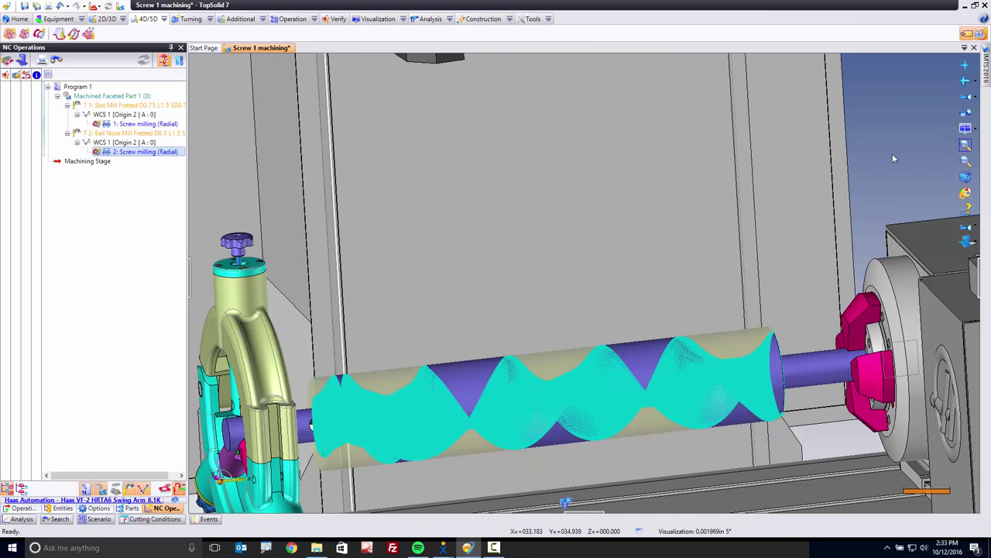
click(893, 158)
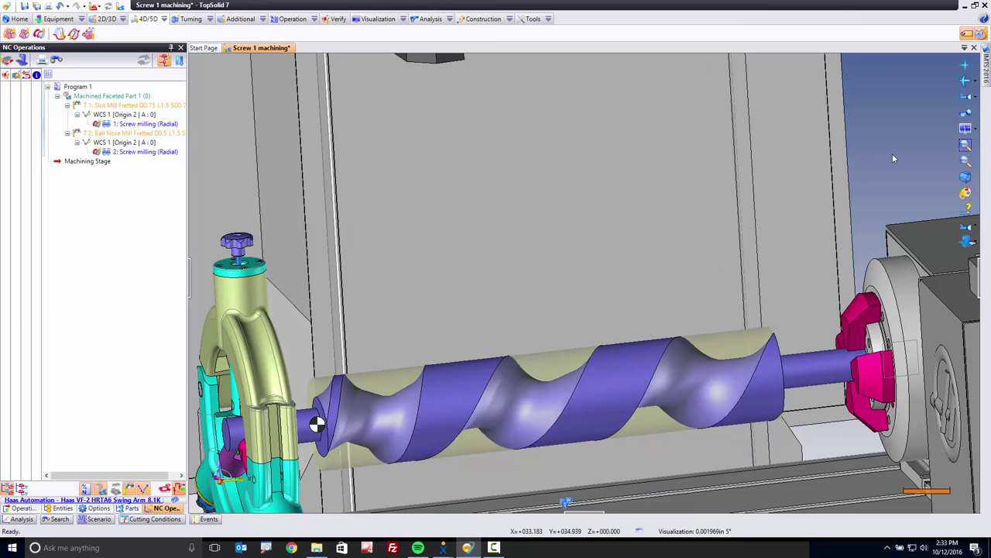
- Create two isoparametric boundary curves in U from the screw's flute face for the 0.5 in ball nose mill, around the outer cylinder's axis
click(240, 19)
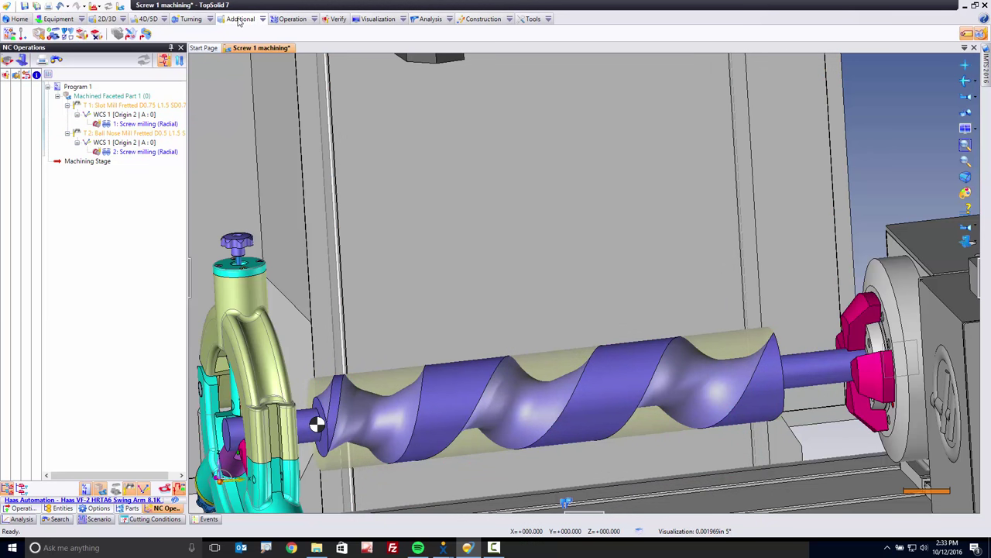
click(147, 36)
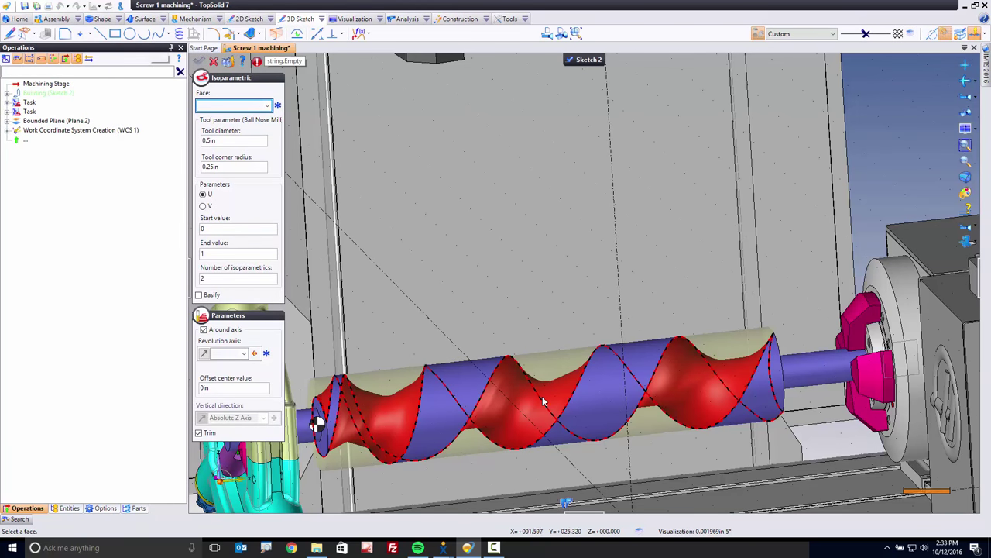
click(543, 401)
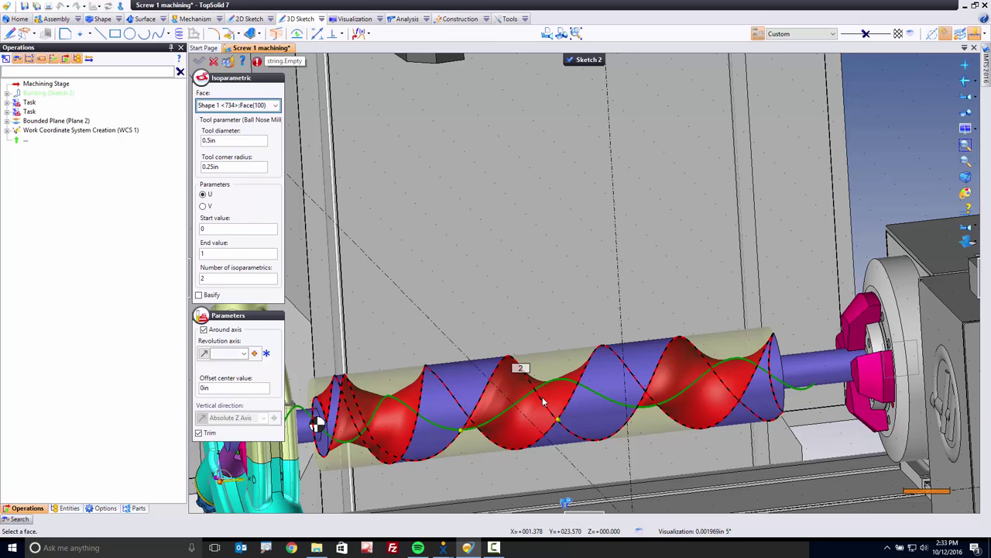
click(229, 353)
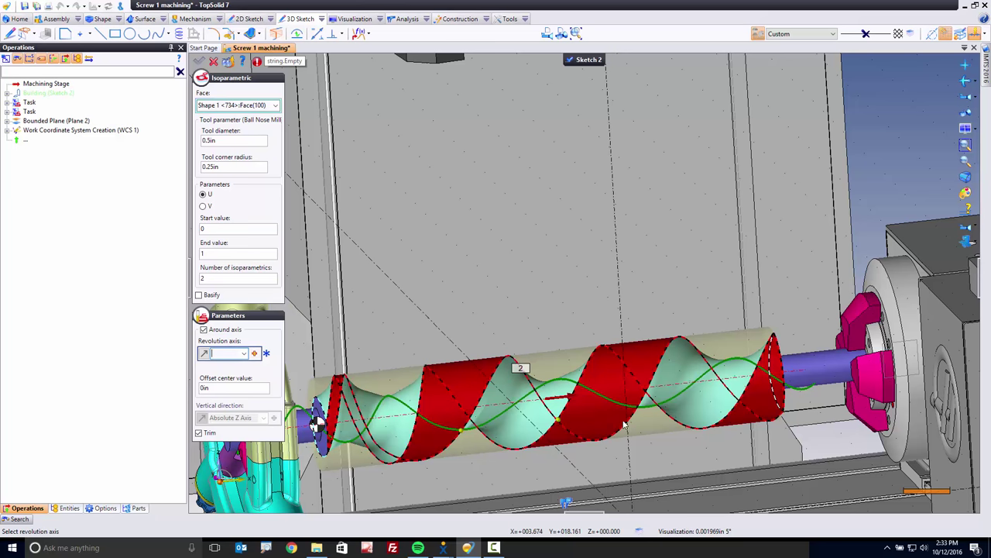
click(598, 418)
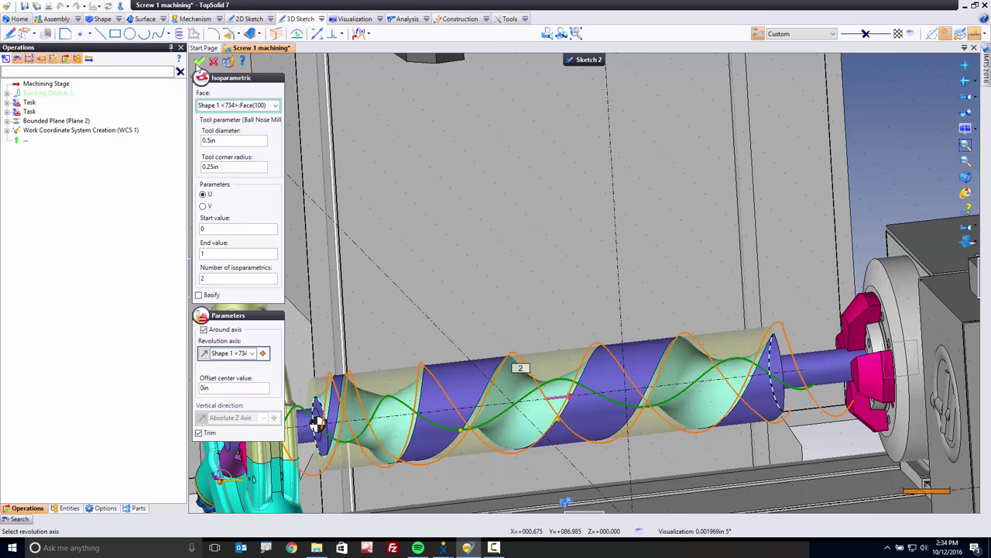
click(199, 64)
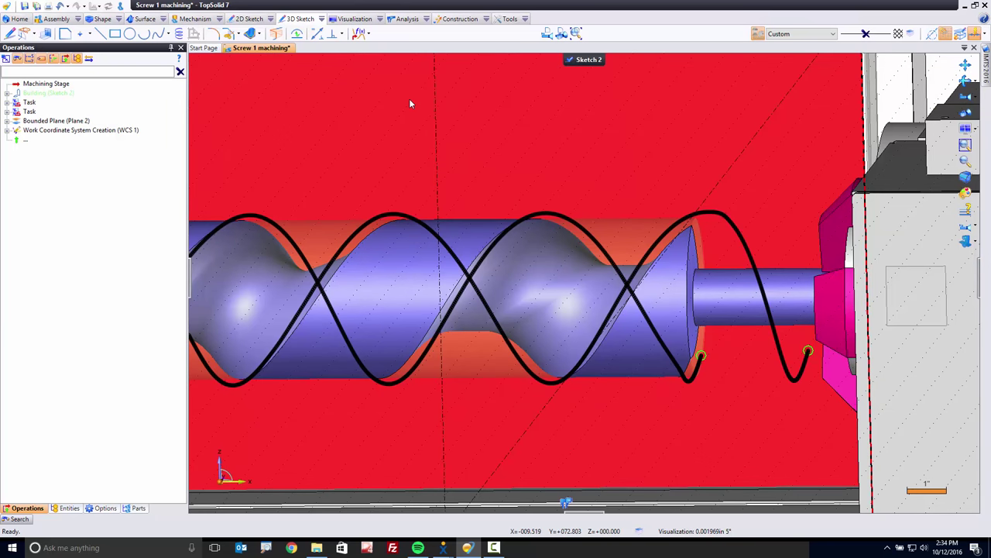
- Trim both helical boundary curves at the screw's end face nearest the rotary chuck
click(360, 34)
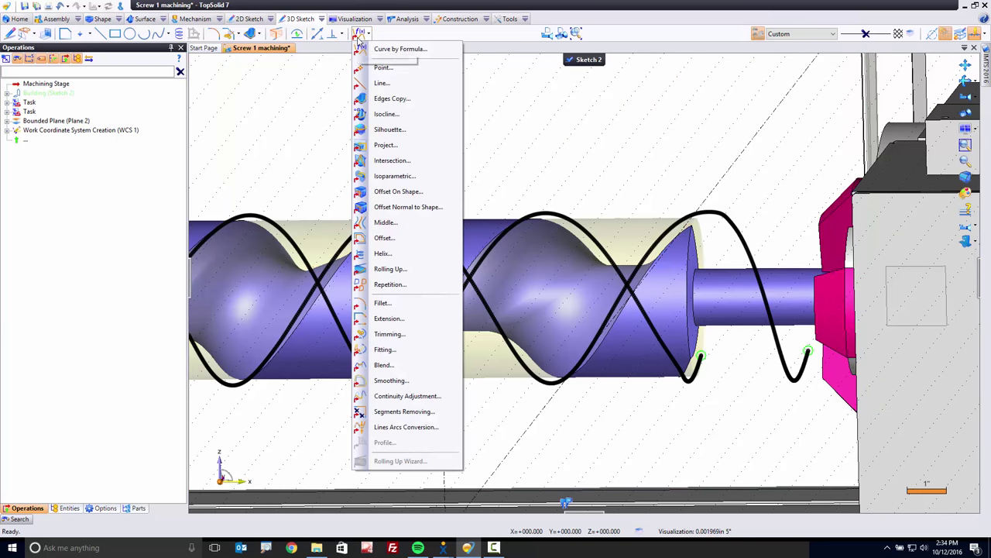
click(420, 335)
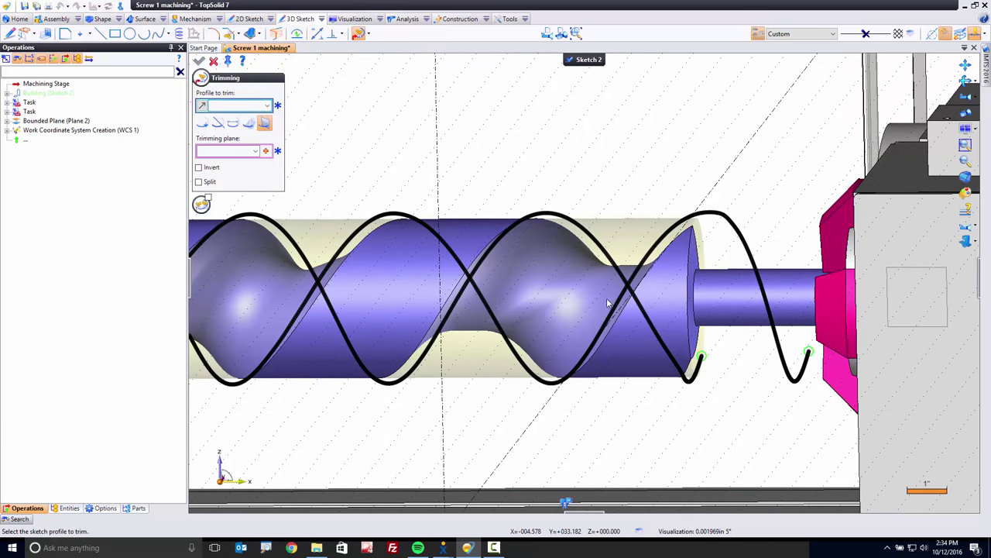
click(673, 234)
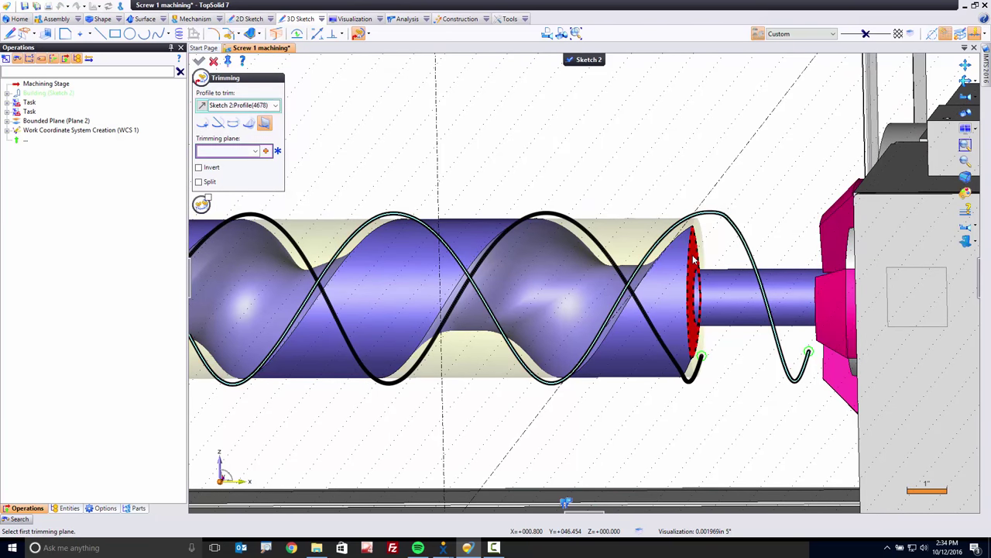
click(695, 261)
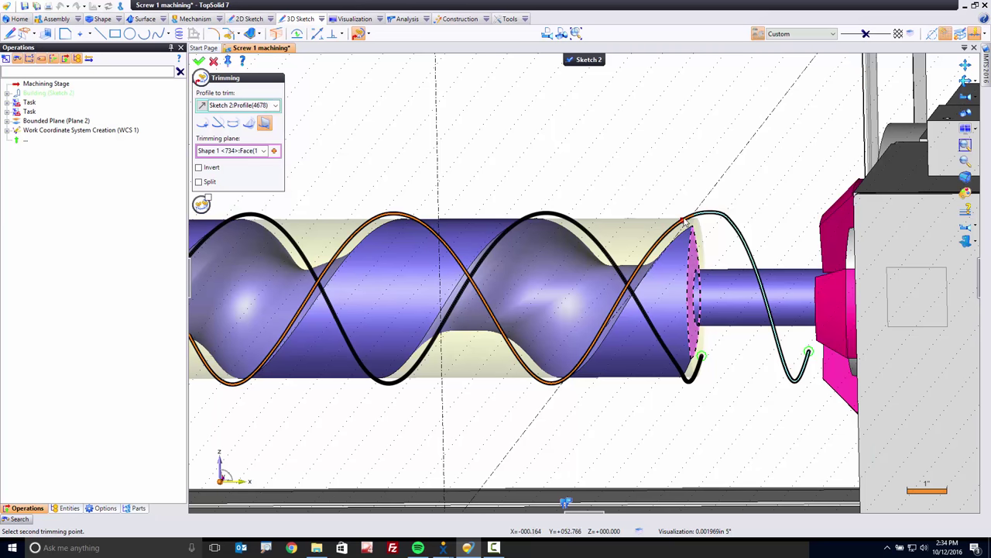
click(200, 62)
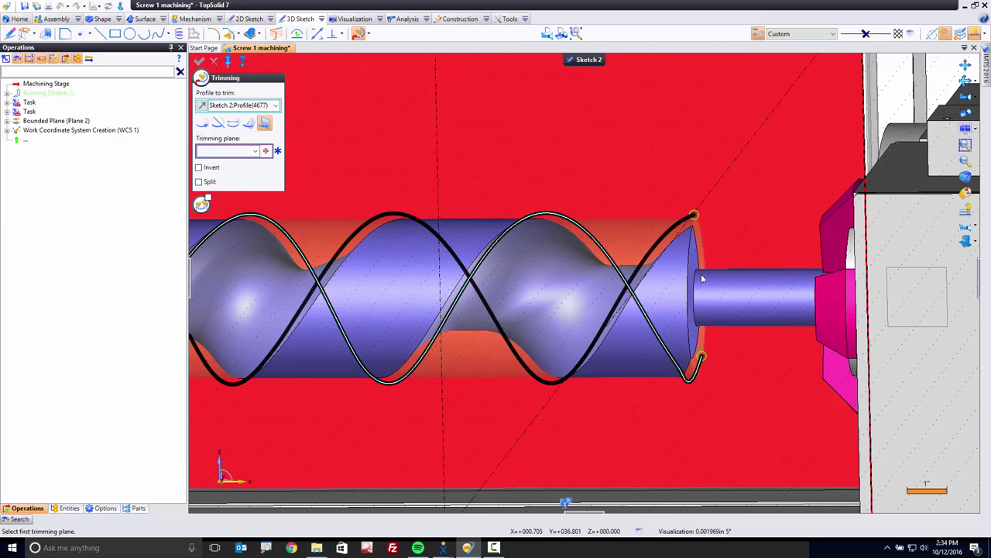
click(706, 247)
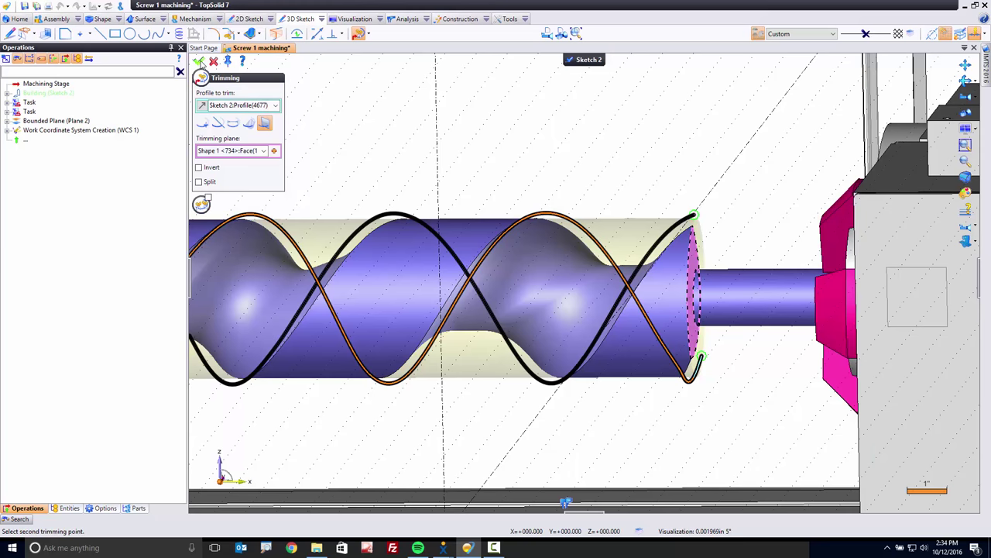
key(Return)
- Trim both helical boundary curves at the screw's opposite end face, near the origin and the swing arm support
key(Left)
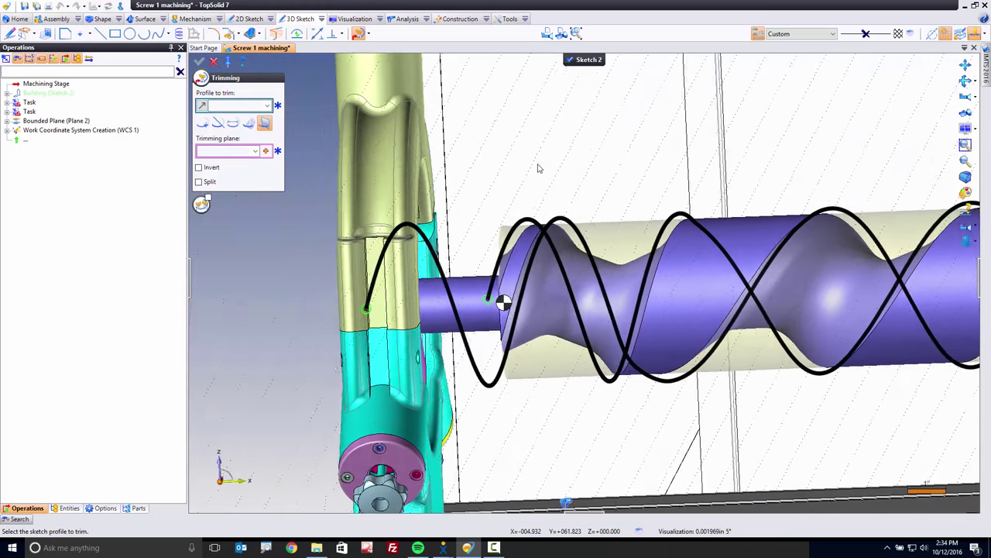
scroll(537, 163, up, 3)
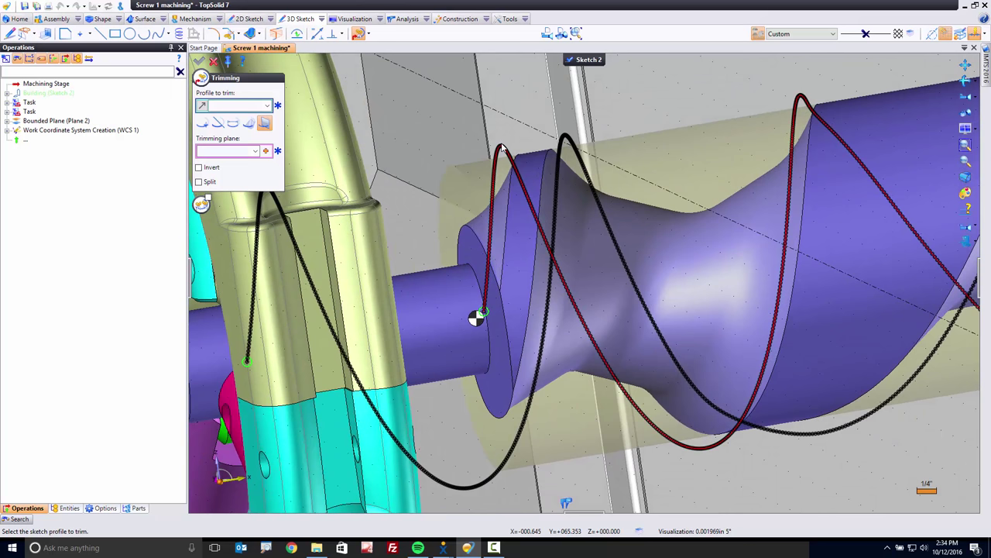
click(502, 148)
click(471, 259)
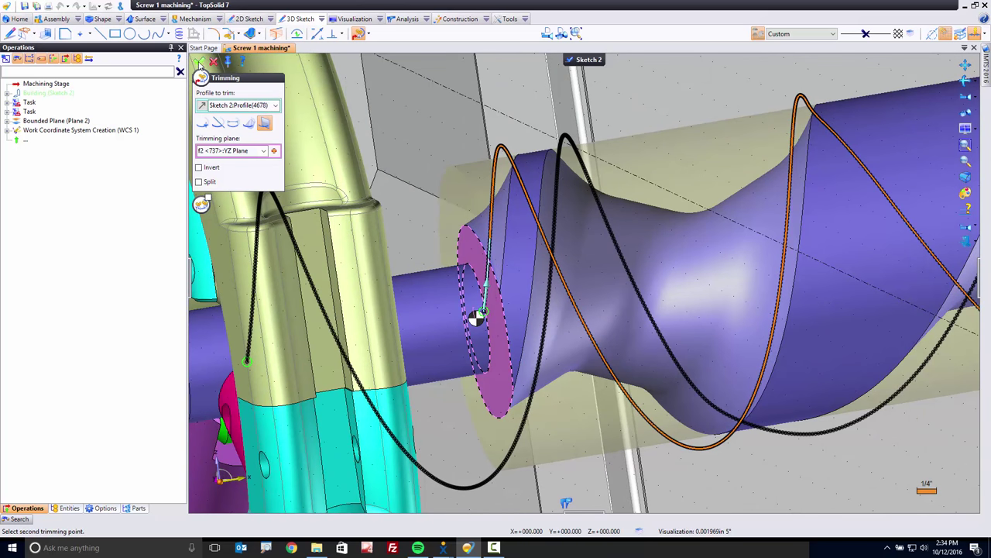
click(480, 316)
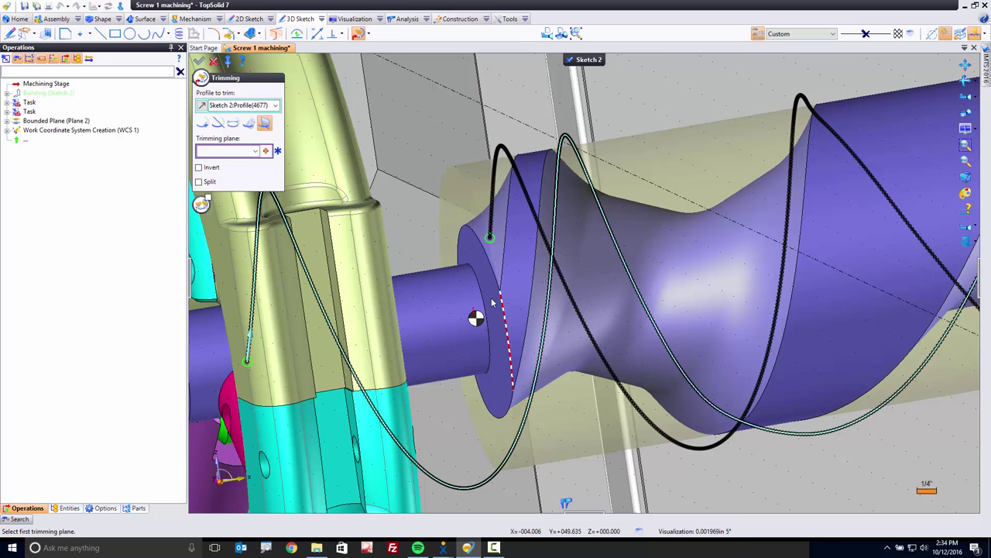
click(508, 373)
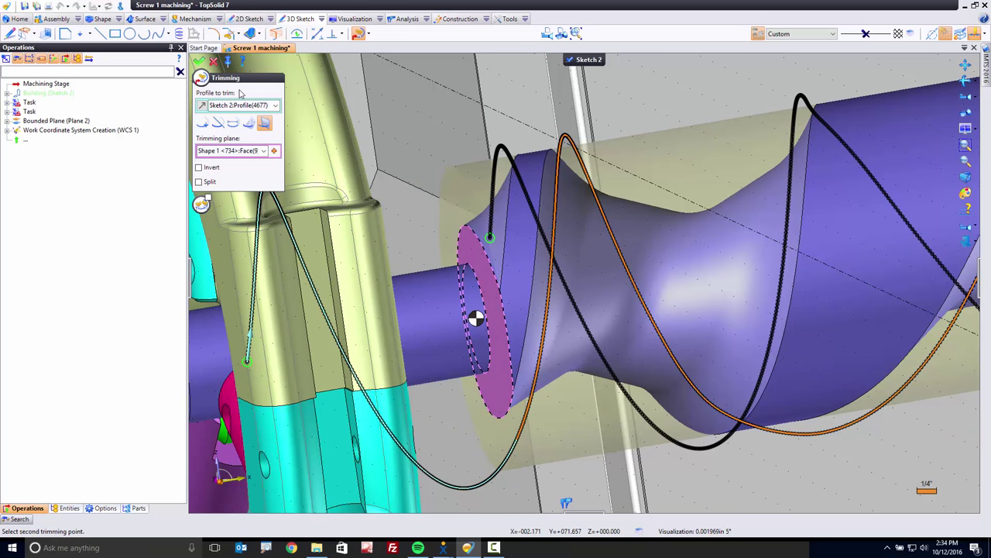
click(200, 63)
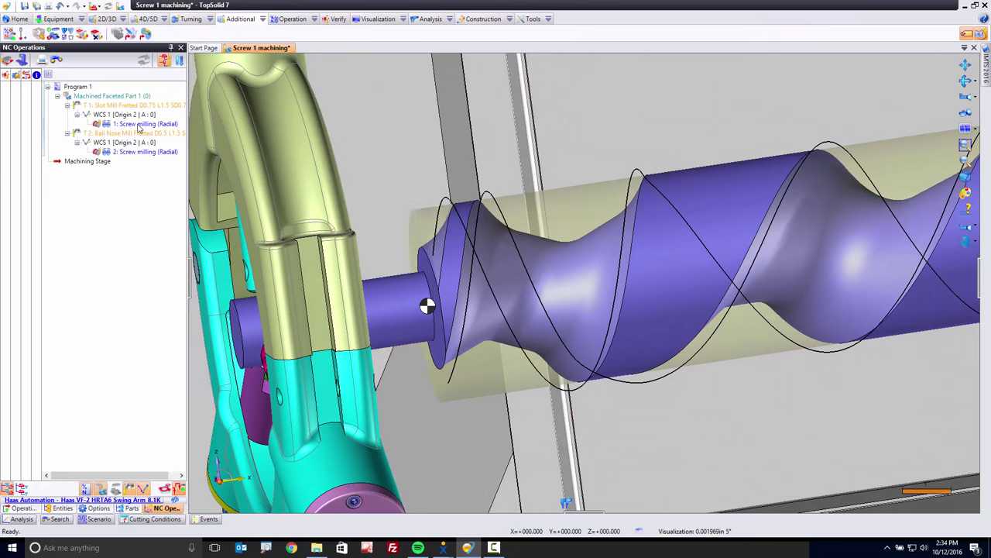
click(140, 152)
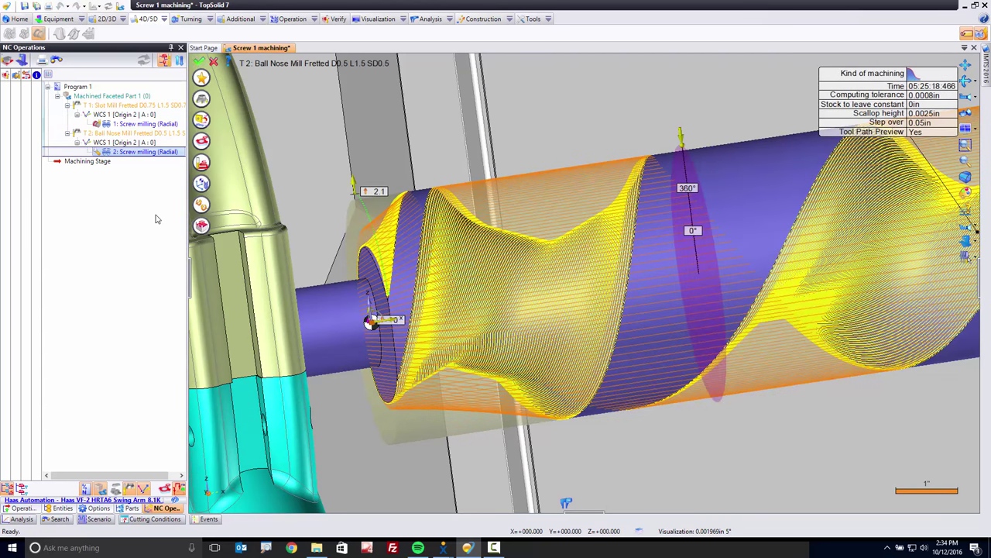
click(201, 142)
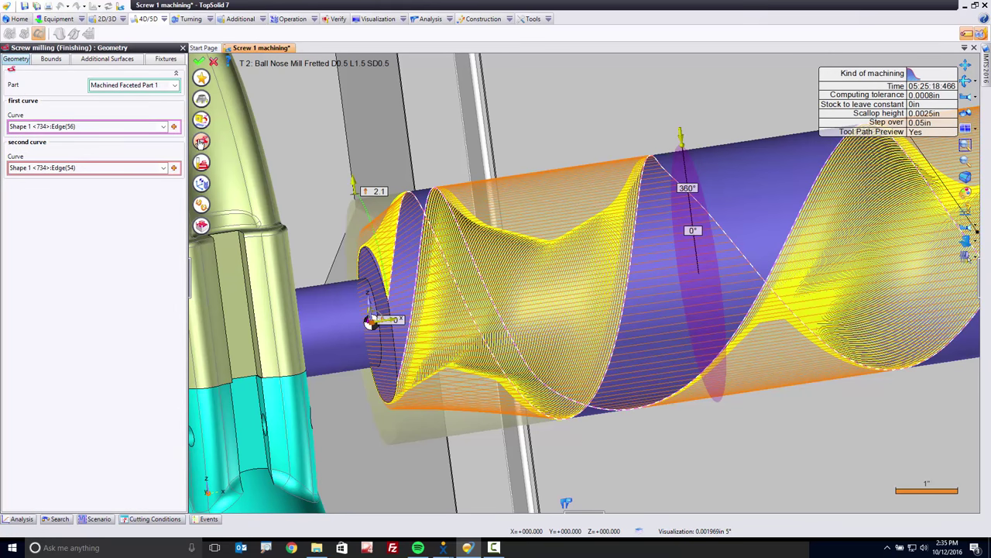
click(215, 62)
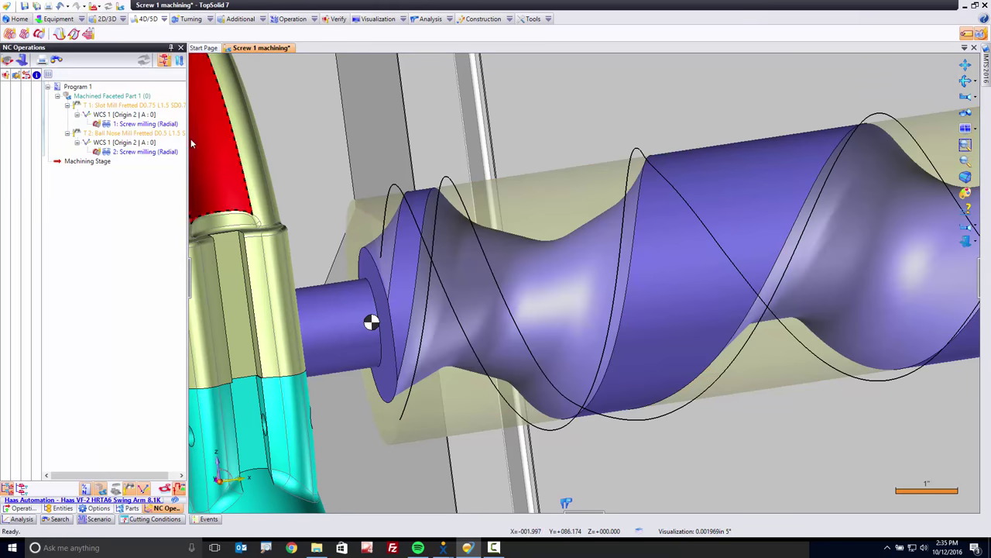
- Reorder the Building (Sketch 2) operation below both Task entries, directly above Bounded Plane (Plane 2)
click(22, 508)
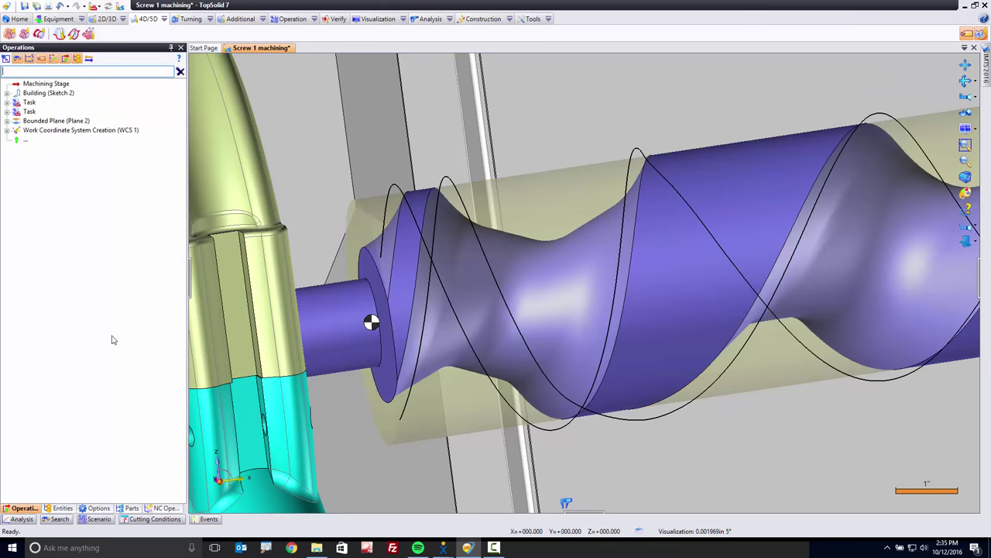
click(37, 94)
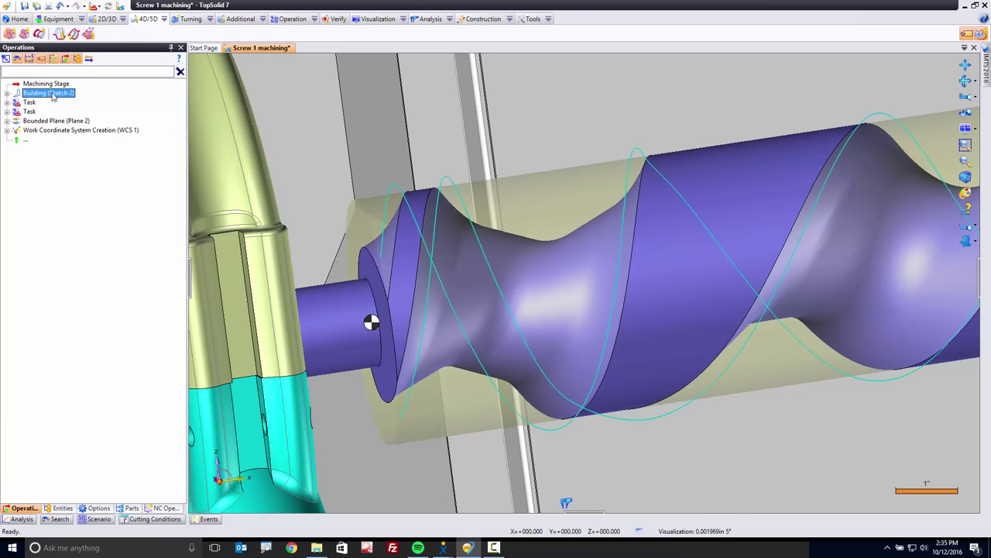
drag(53, 96, 40, 117)
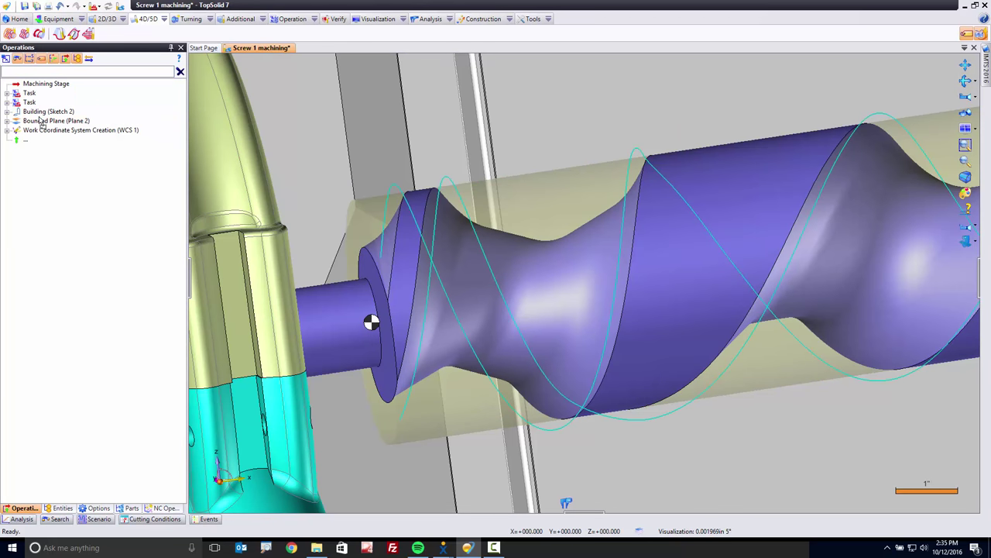
- Replace the first and second curves of the ball nose finishing screw milling with the two helical Sketch 2 profiles and recompute the toolpath
click(163, 507)
click(142, 153)
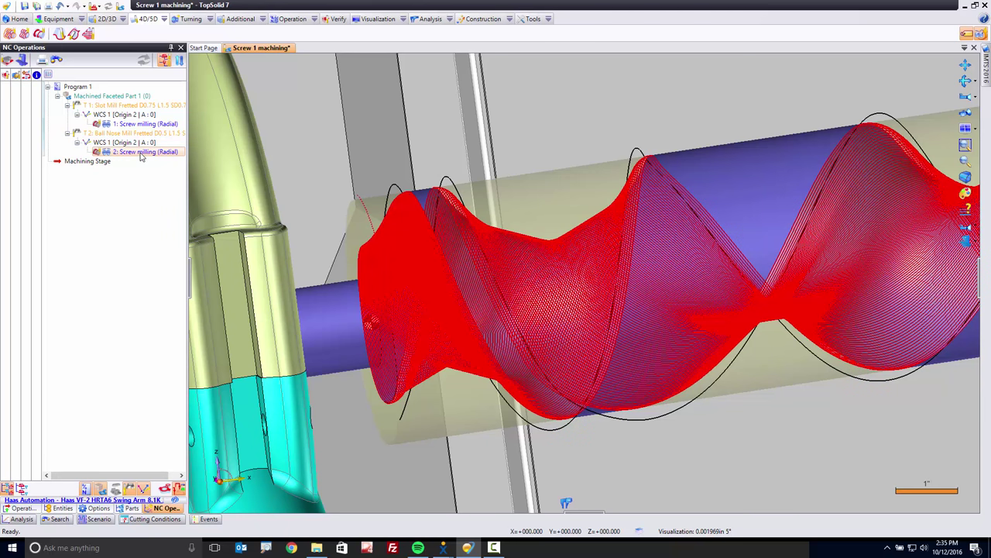
click(142, 155)
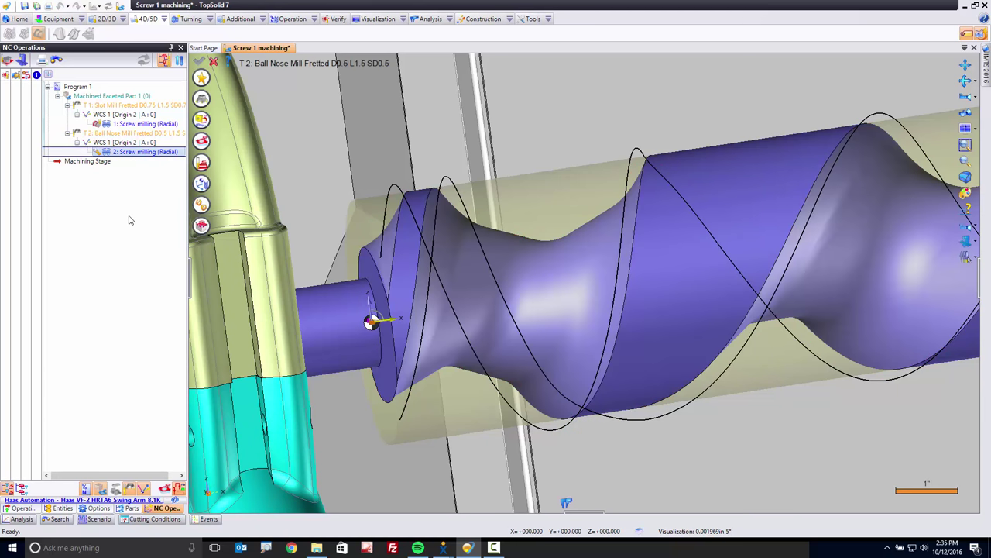
click(202, 143)
click(124, 126)
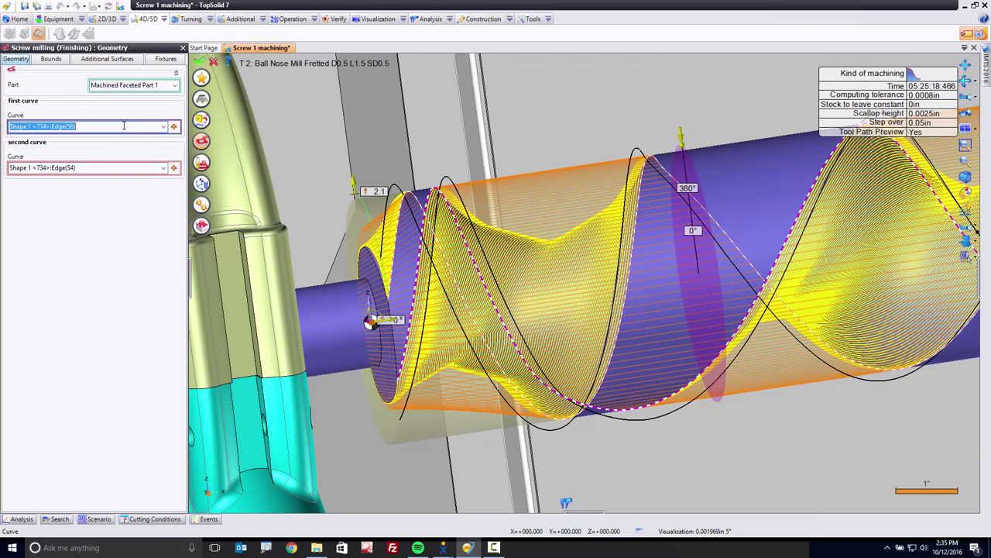
key(Delete)
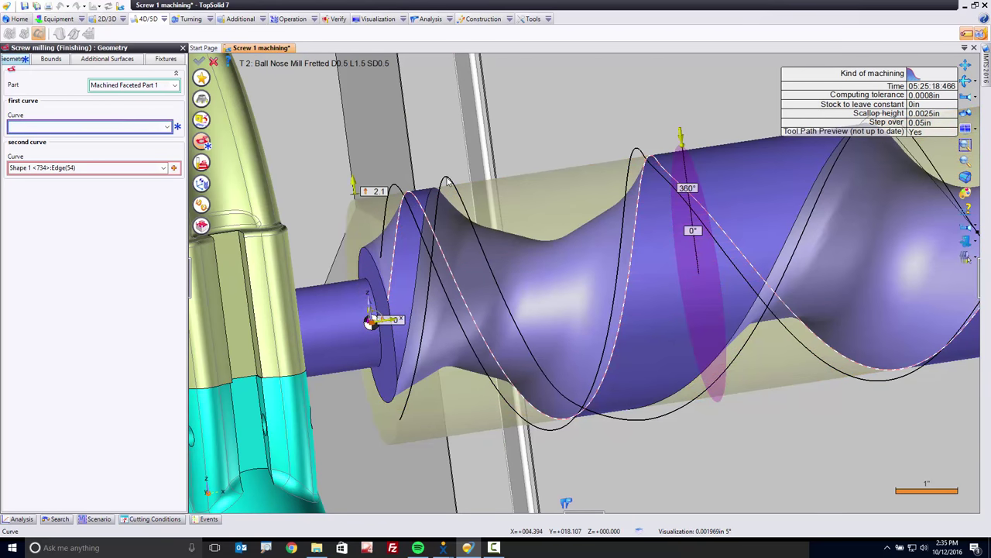
click(116, 168)
key(Delete)
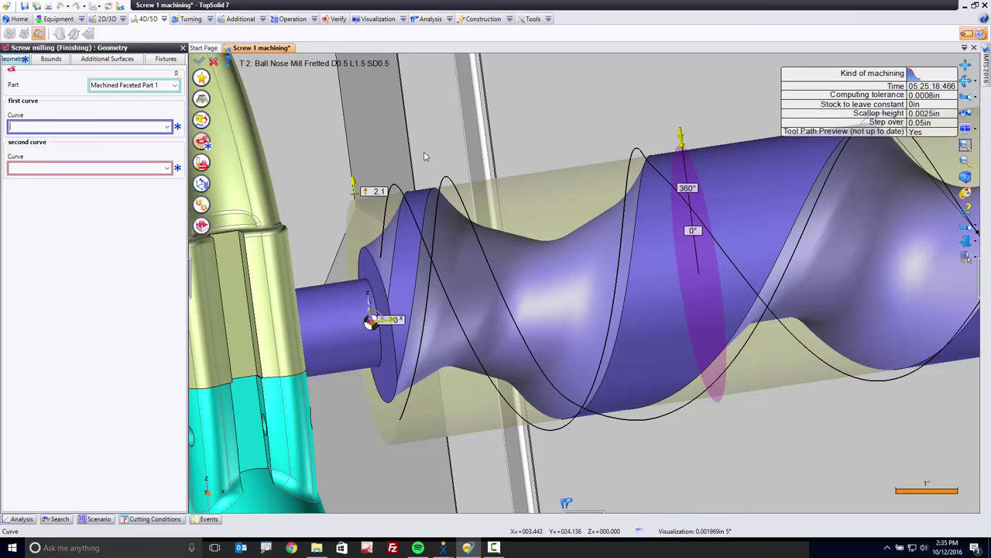
click(443, 184)
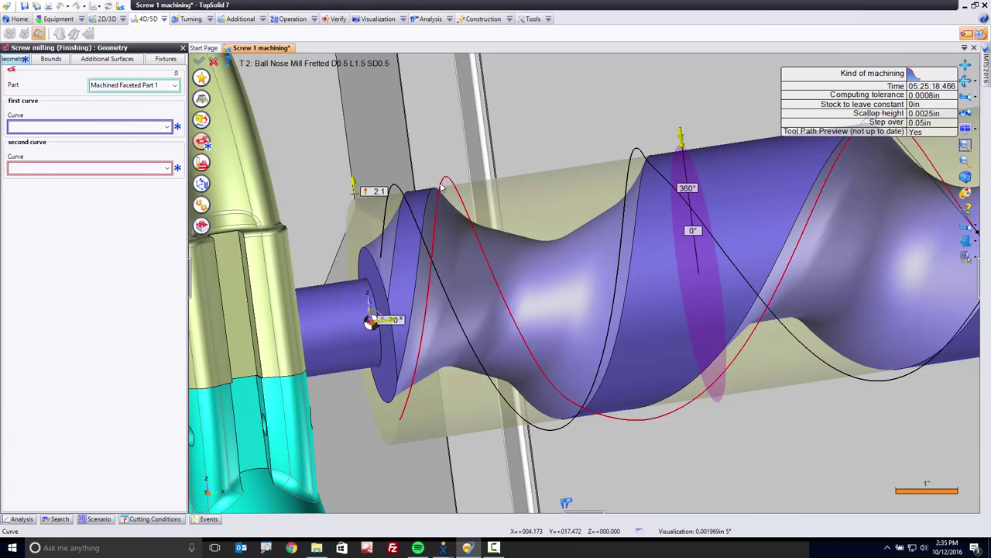
click(630, 165)
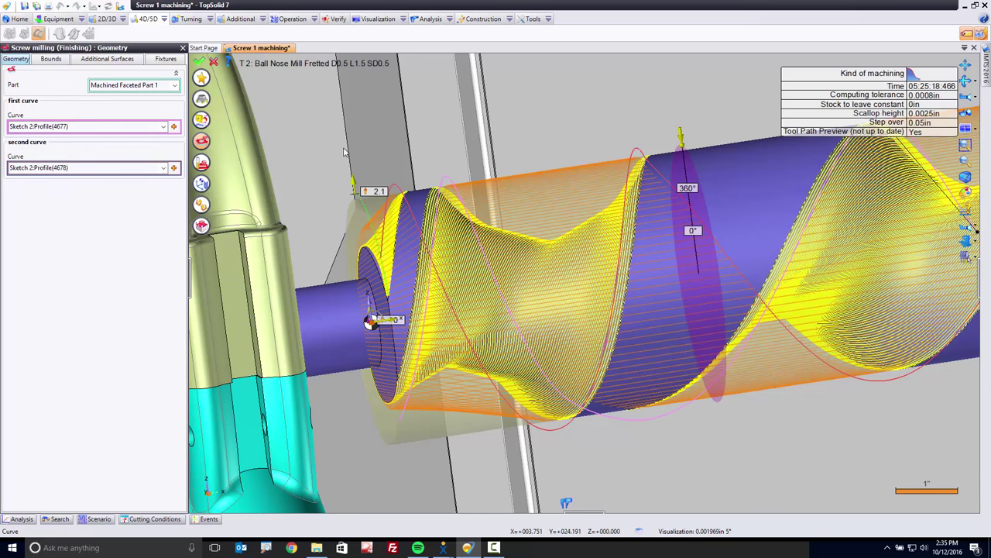
key(Return)
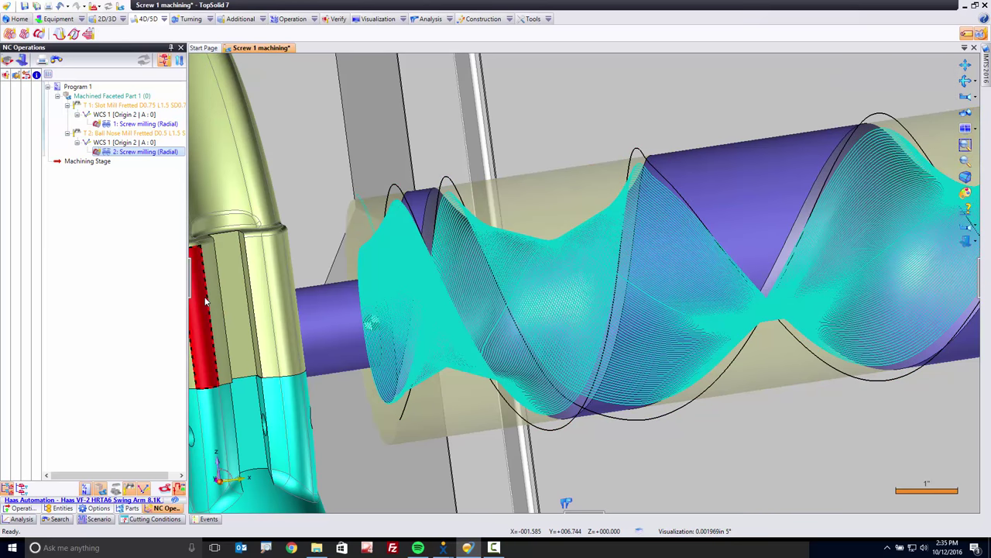
- Simulate the ball nose finishing operation, examine up close how the tool meets the flute's edges along the screw, and exit the simulation
click(116, 153)
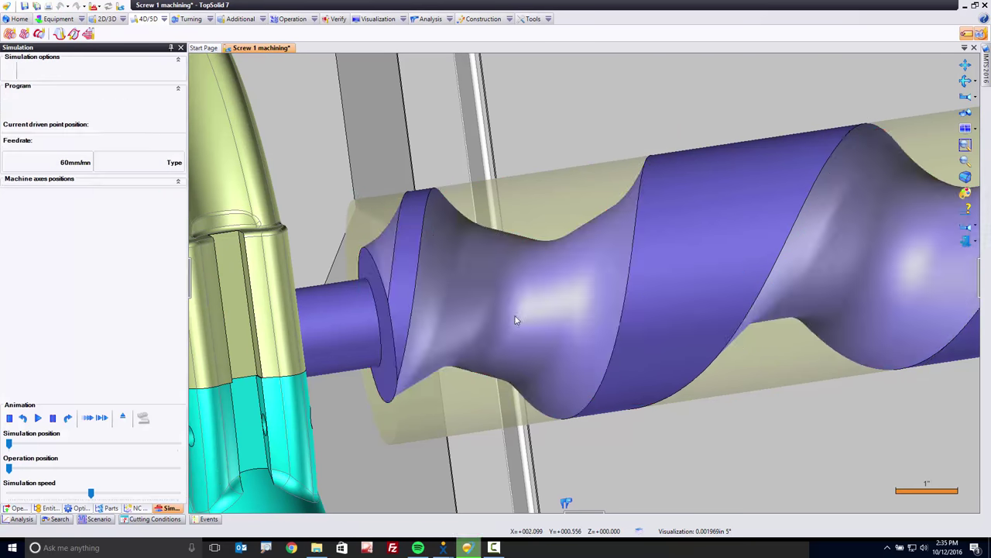
scroll(499, 349, down, 5)
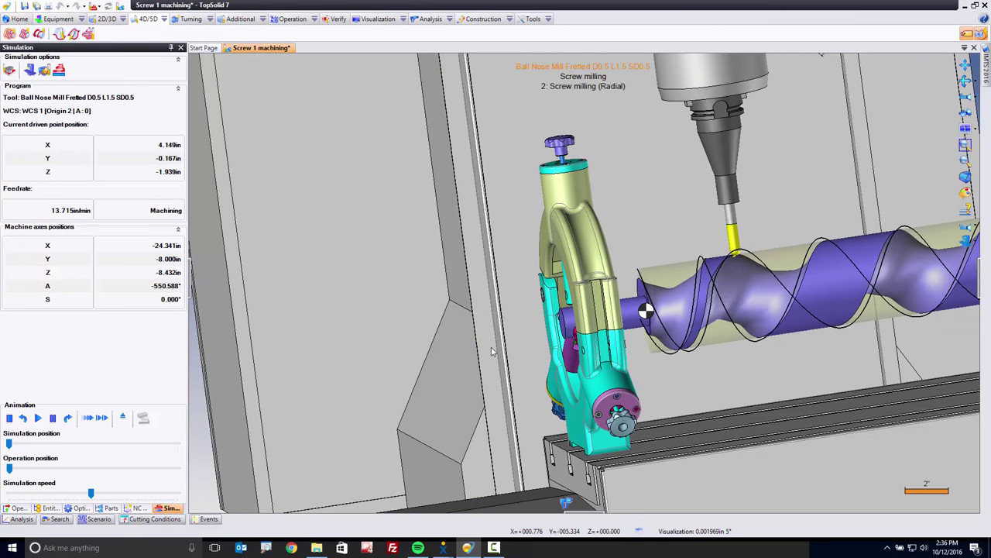
scroll(491, 352, up, 5)
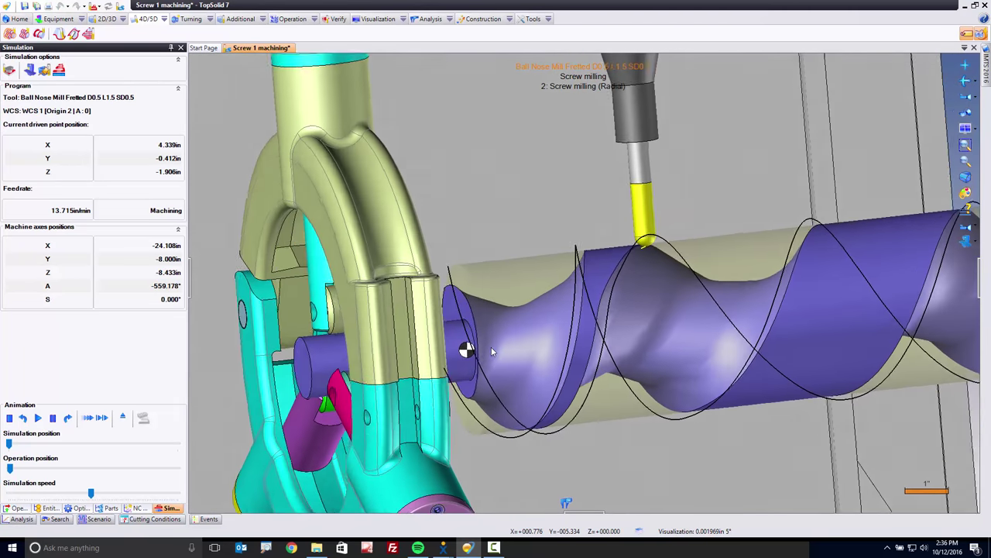
scroll(491, 352, up, 8)
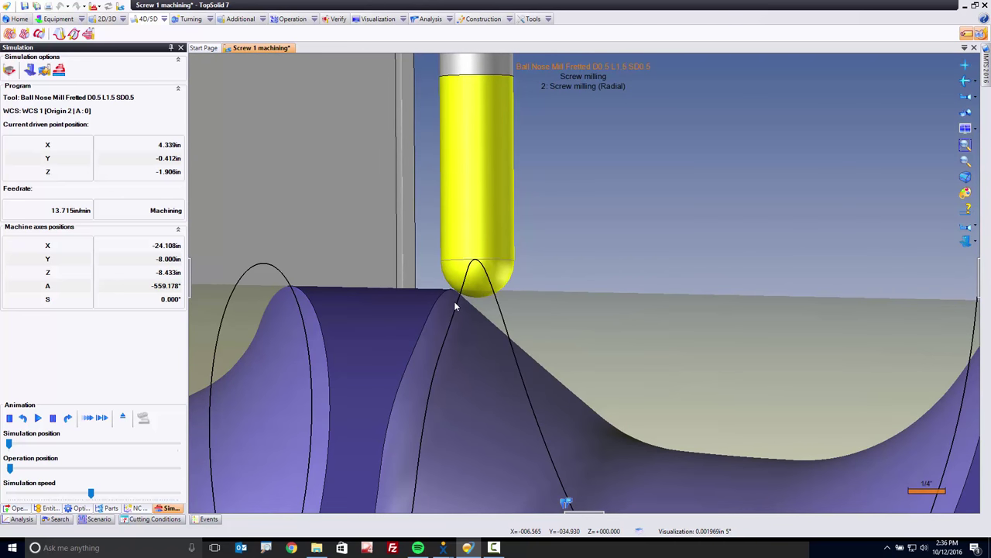
scroll(454, 301, down, 3)
scroll(462, 314, down, 8)
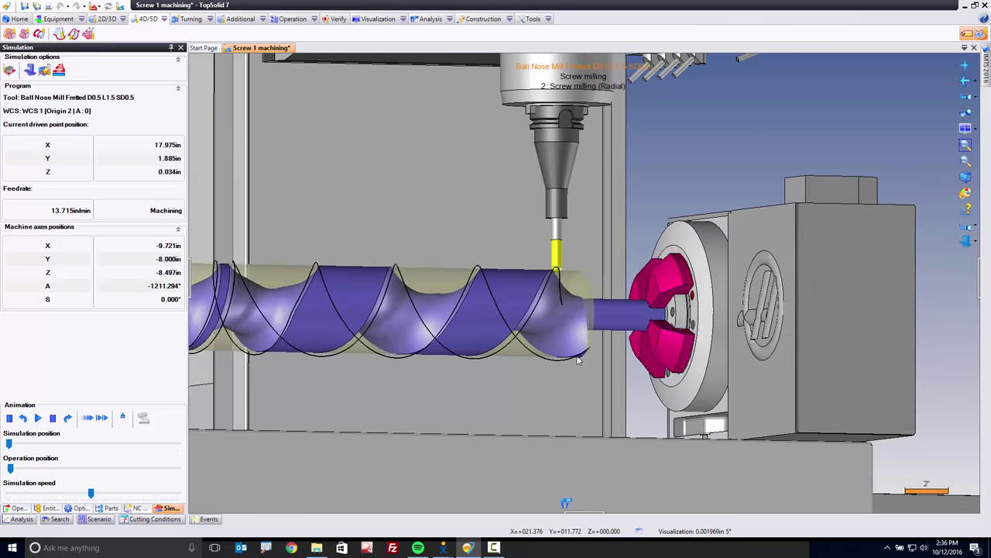
scroll(576, 354, up, 5)
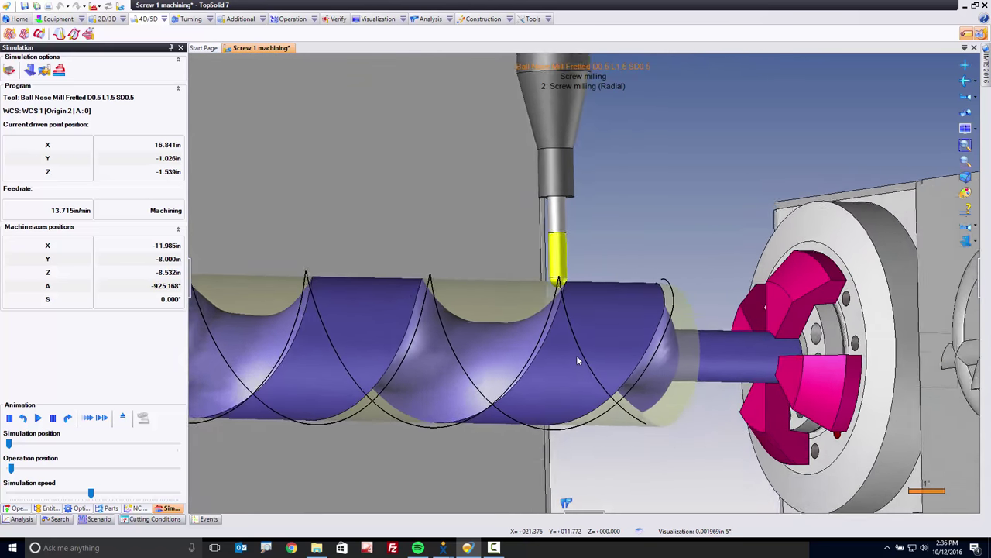
scroll(576, 355, up, 5)
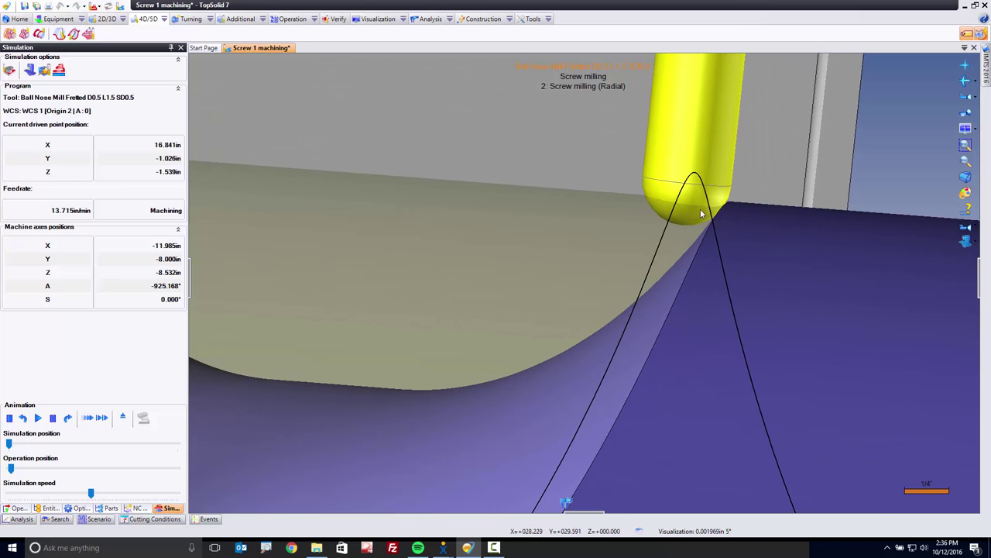
click(122, 417)
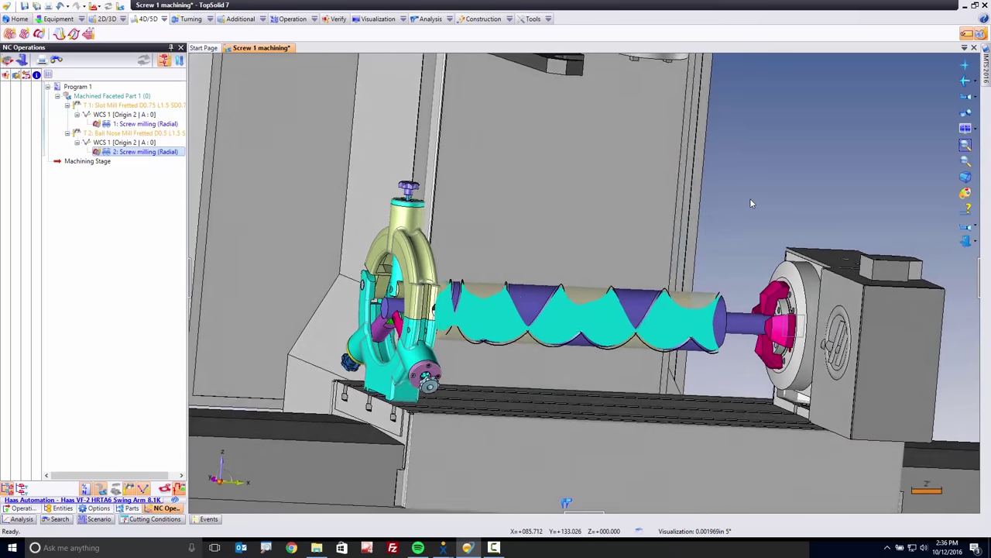
key(Escape)
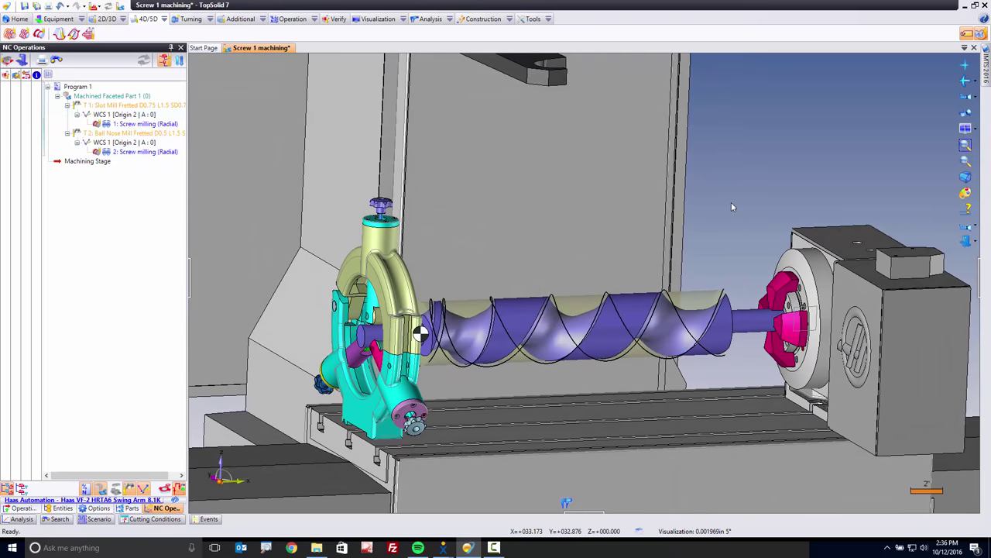